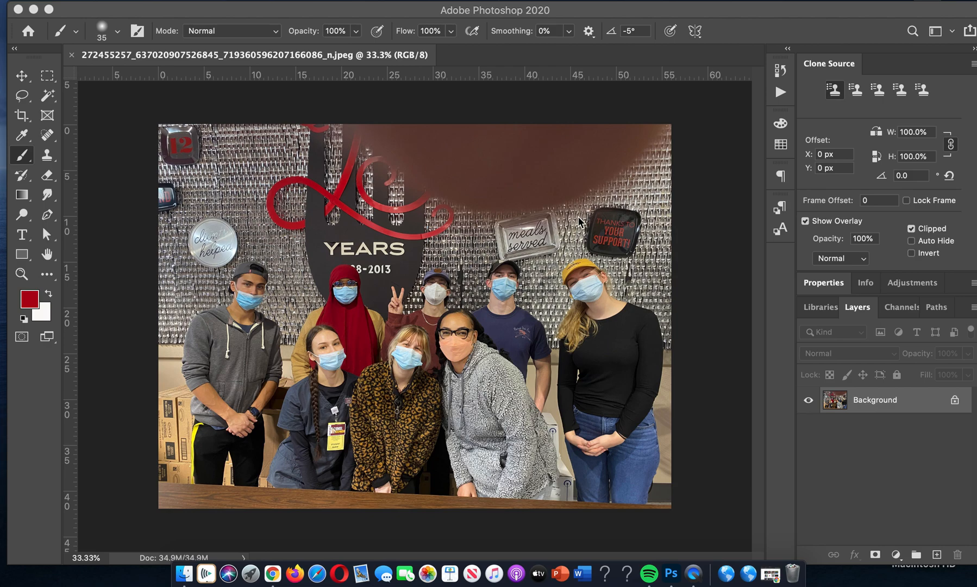
# Duplicate the Background layer and select the people in the copy with the Quick Selection tool's Select Subject.
pyautogui.moveTo(886, 409); pyautogui.dragTo(938, 551)
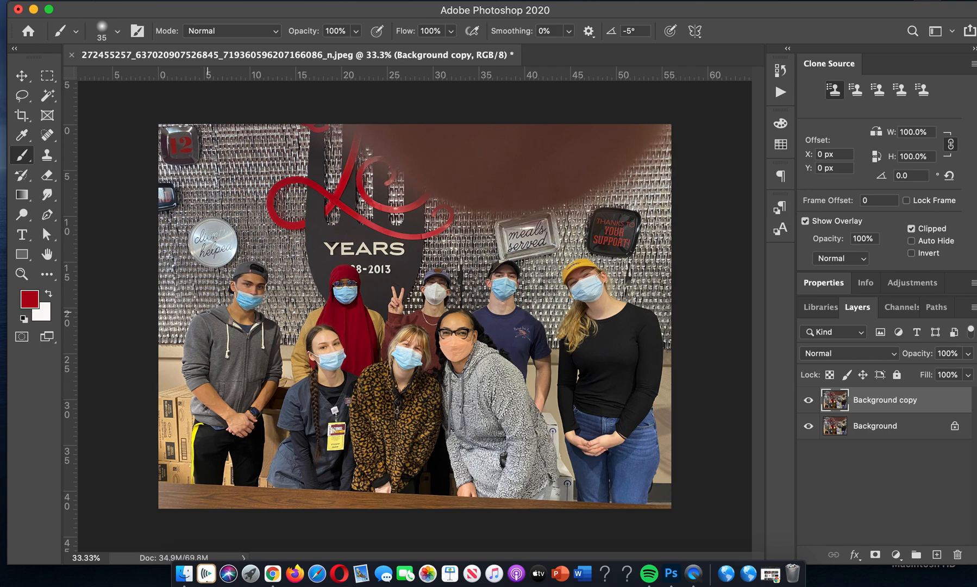
pyautogui.click(47, 95)
pyautogui.rightClick(47, 95)
pyautogui.click(74, 108)
pyautogui.click(458, 31)
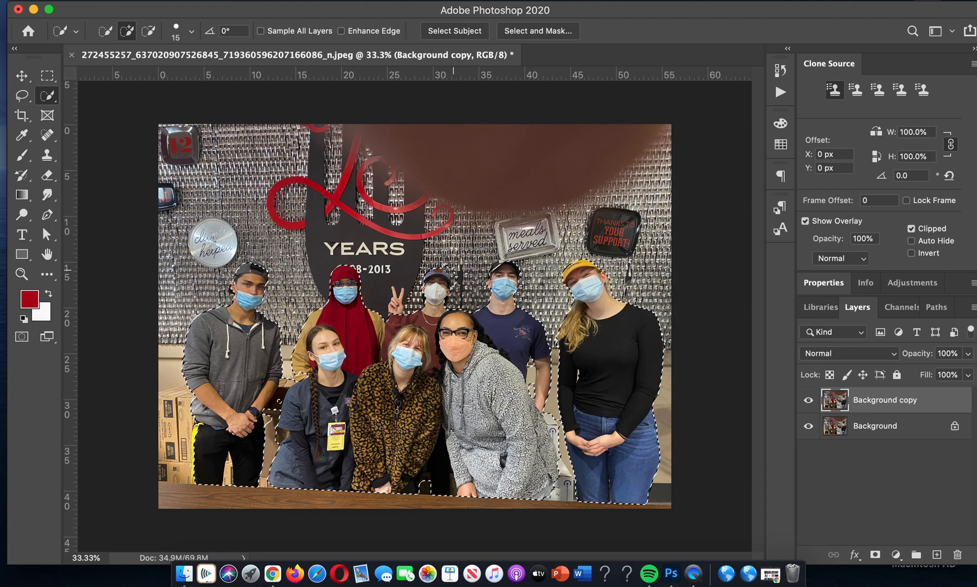
# Add the raised peace-sign hand of the person in the blue cap to the selection.
pyautogui.scroll(5, 446, 265)
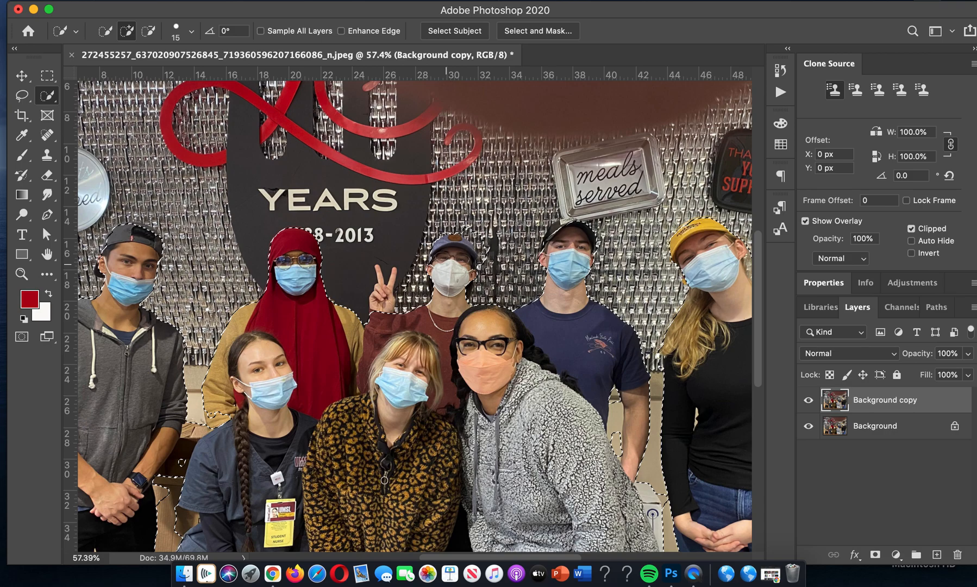
pyautogui.scroll(5, 446, 272)
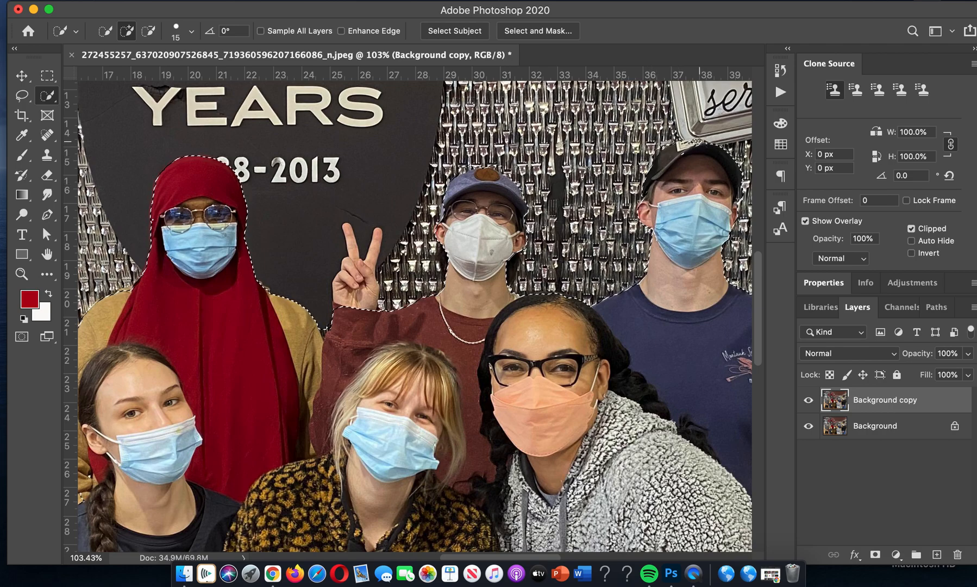
pyautogui.press('alt')
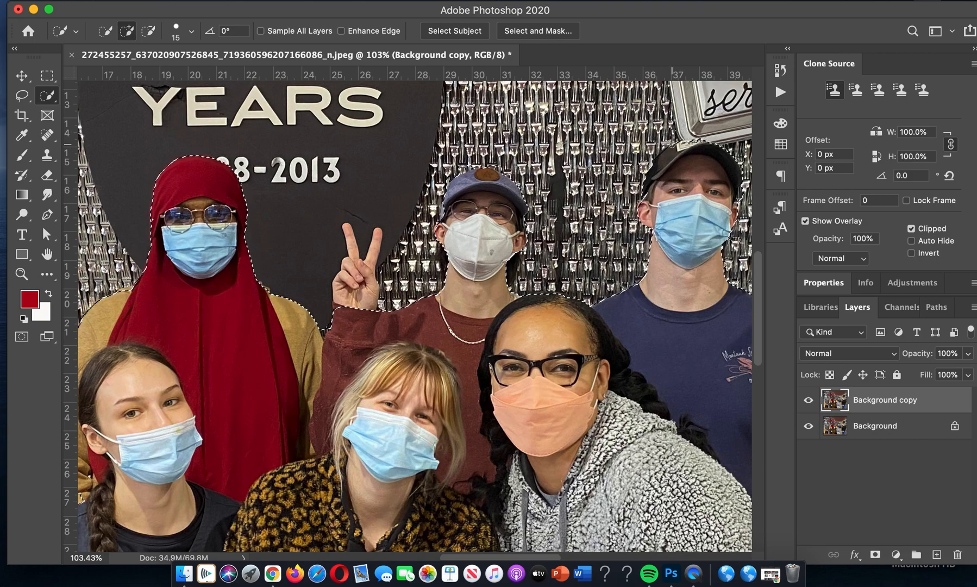
pyautogui.hscroll(-5, 672, 144)
pyautogui.scroll(-4, 672, 144)
pyautogui.scroll(2, 672, 145)
pyautogui.scroll(3, 672, 145)
pyautogui.hscroll(1, 671, 145)
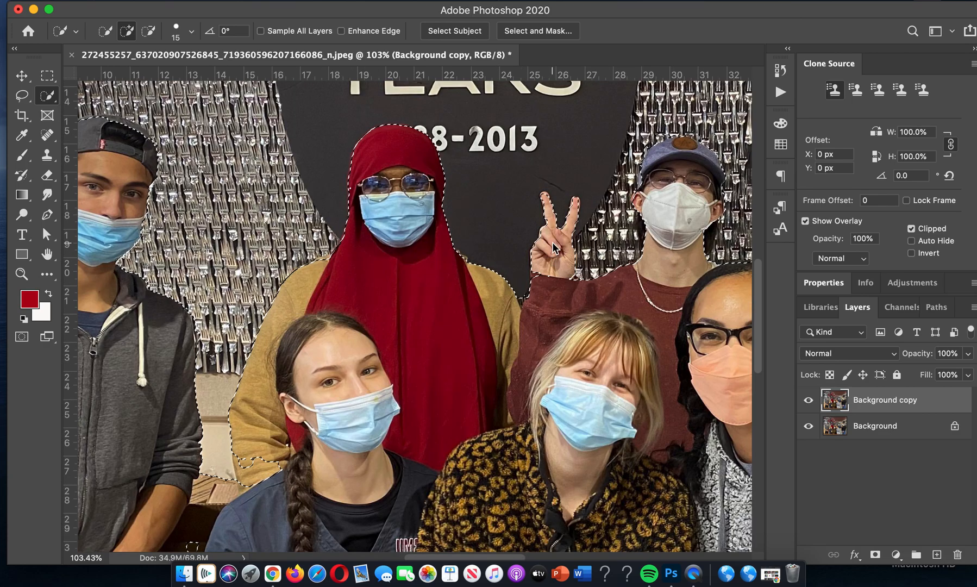
# Exclude the boxes between the gray-hoodie man and the braided nurse from the selection, and include the tan sleeve's lower edge.
pyautogui.scroll(-8, 552, 253)
pyautogui.hscroll(-7, 552, 253)
pyautogui.press('alt')
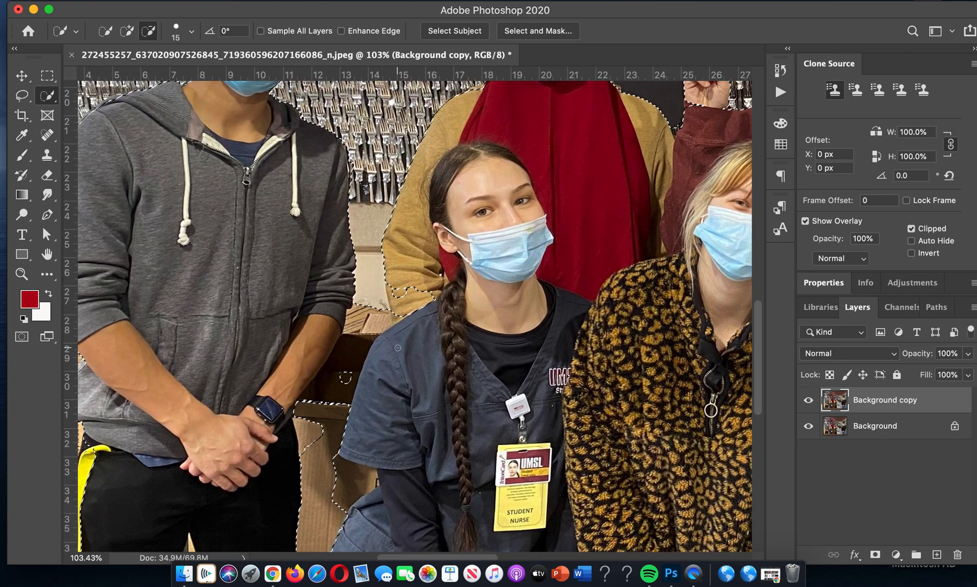
pyautogui.moveTo(355, 360); pyautogui.dragTo(306, 434)
pyautogui.moveTo(347, 474); pyautogui.dragTo(354, 478)
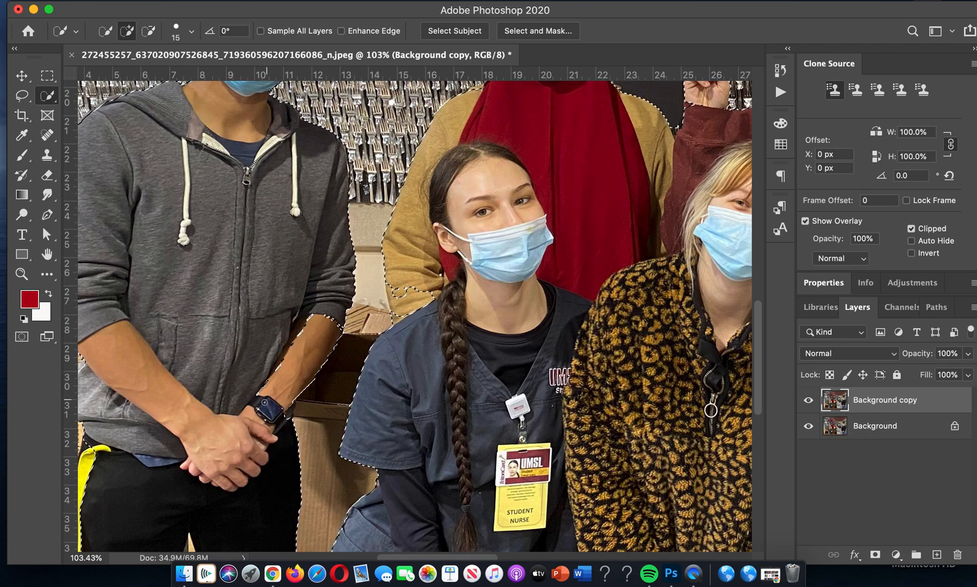
pyautogui.moveTo(424, 277); pyautogui.dragTo(415, 304)
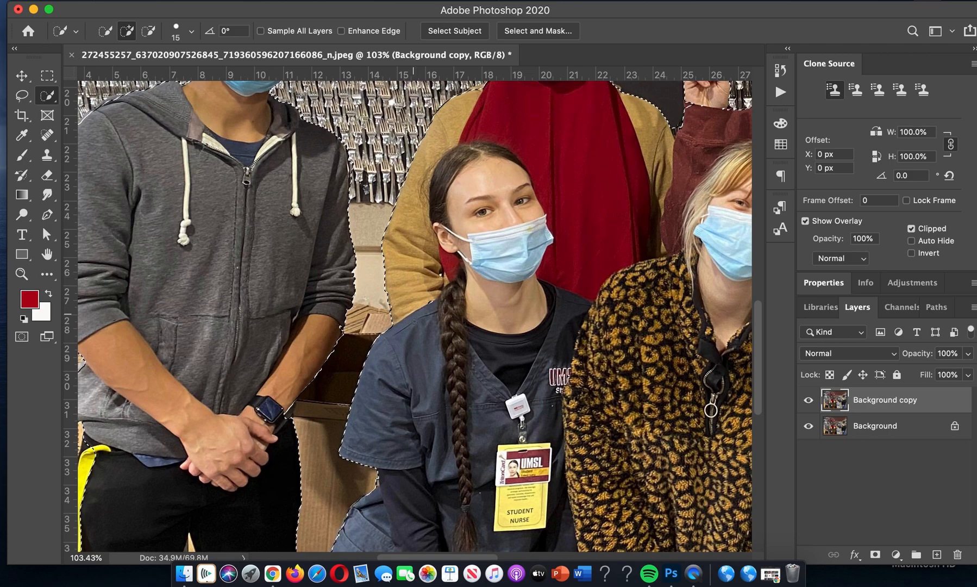
# Refine the selection along the outer edge of the gray fleece jacket, subtracting the background and adding the jacket's lower corner.
pyautogui.scroll(-6, 458, 296)
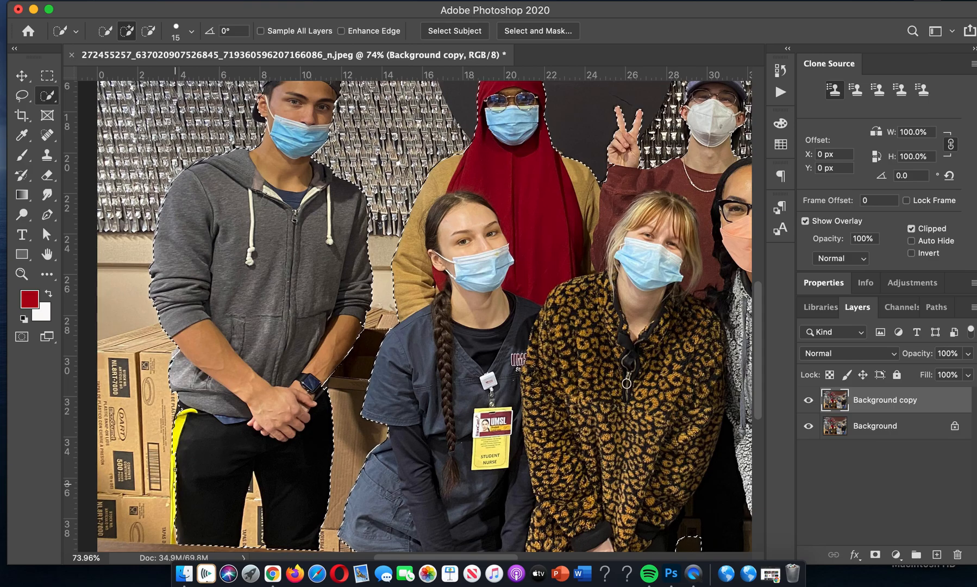
pyautogui.scroll(-4, 177, 492)
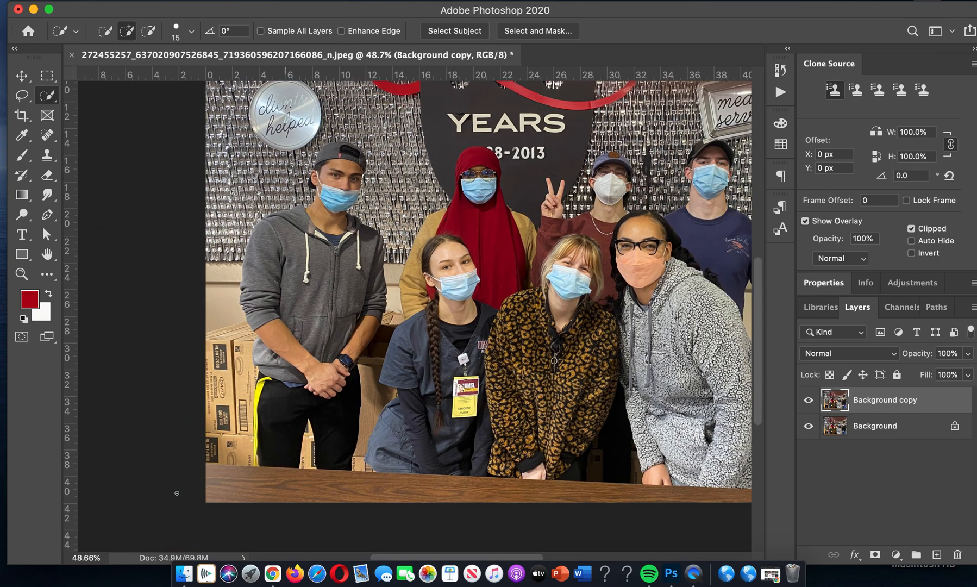
pyautogui.scroll(-3, 177, 493)
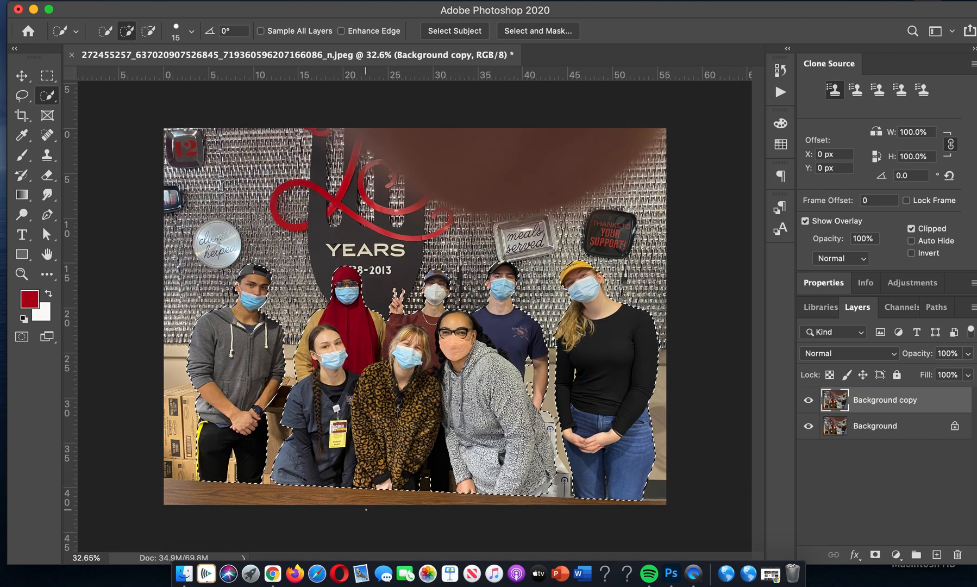
pyautogui.press('alt')
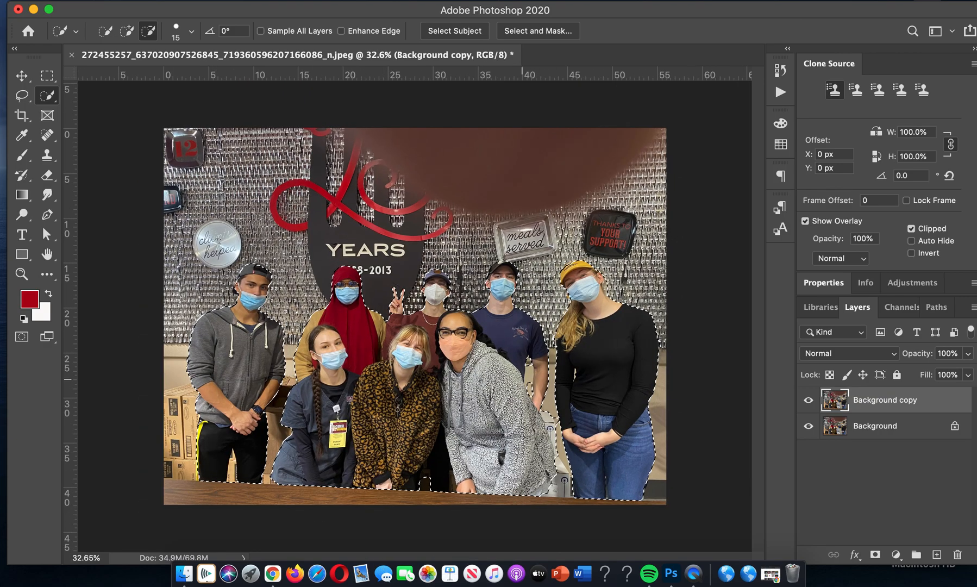
pyautogui.moveTo(545, 415); pyautogui.dragTo(553, 429)
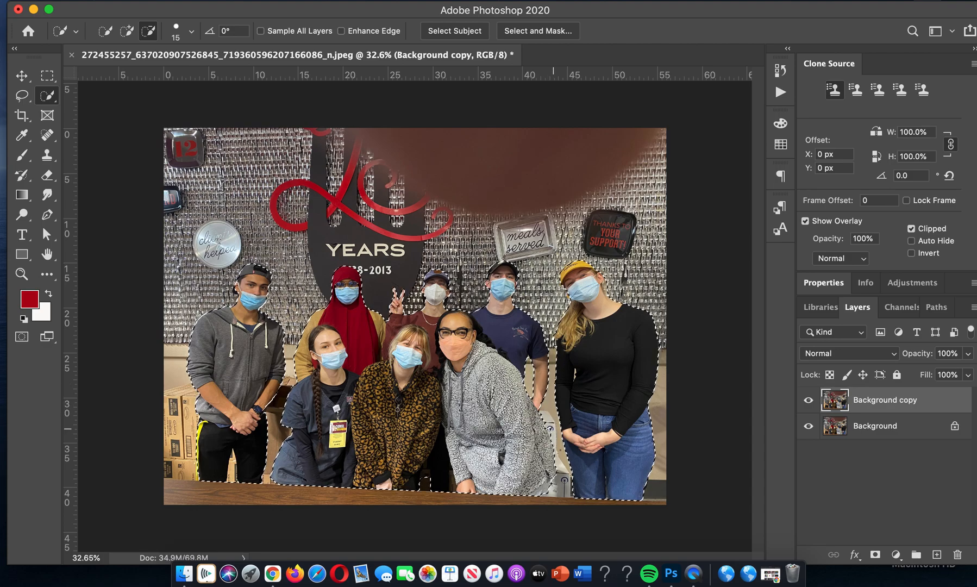
pyautogui.click(551, 488)
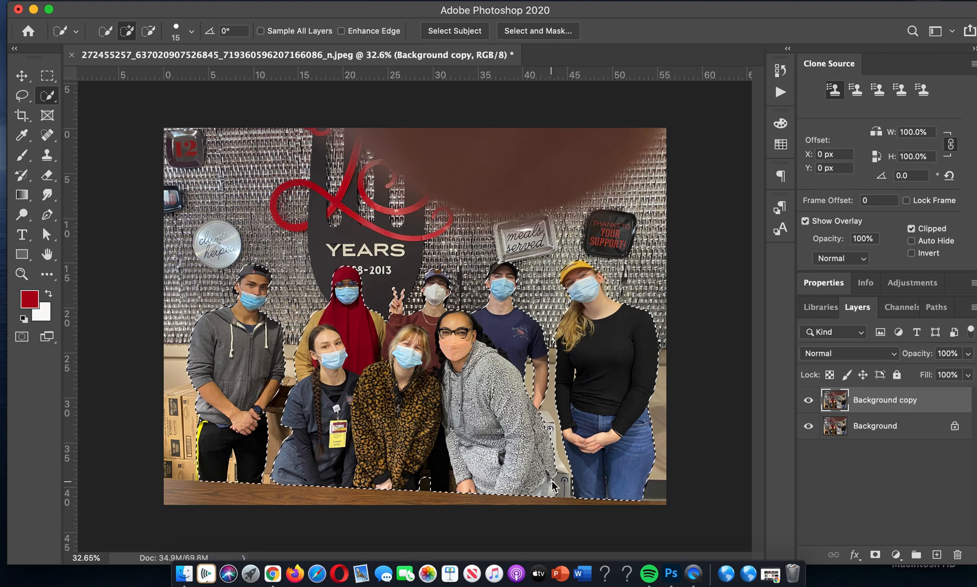
# Copy the selected group to a new layer and name it people.
pyautogui.press('super+j')
pyautogui.doubleClick(865, 400)
pyautogui.write('people')
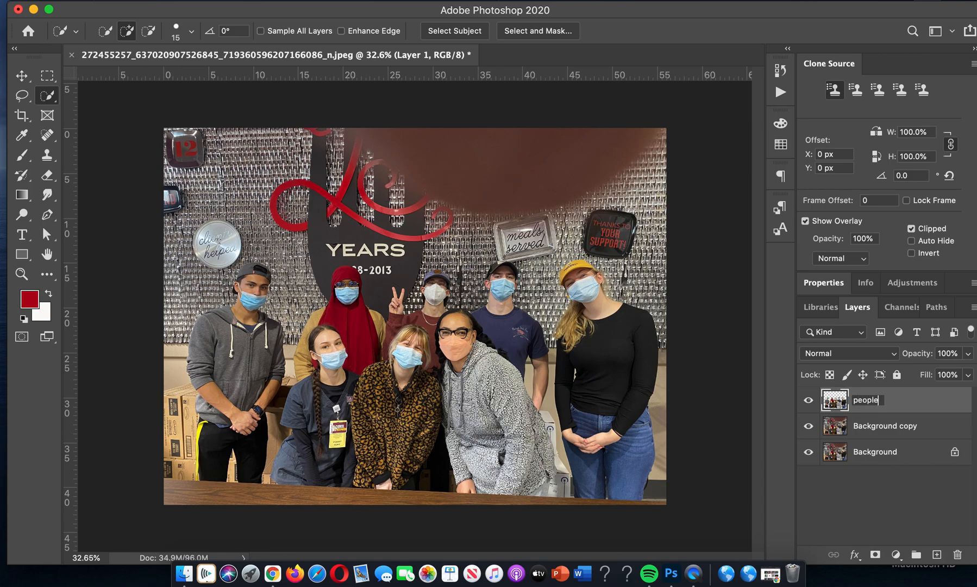
pyautogui.press('Return')
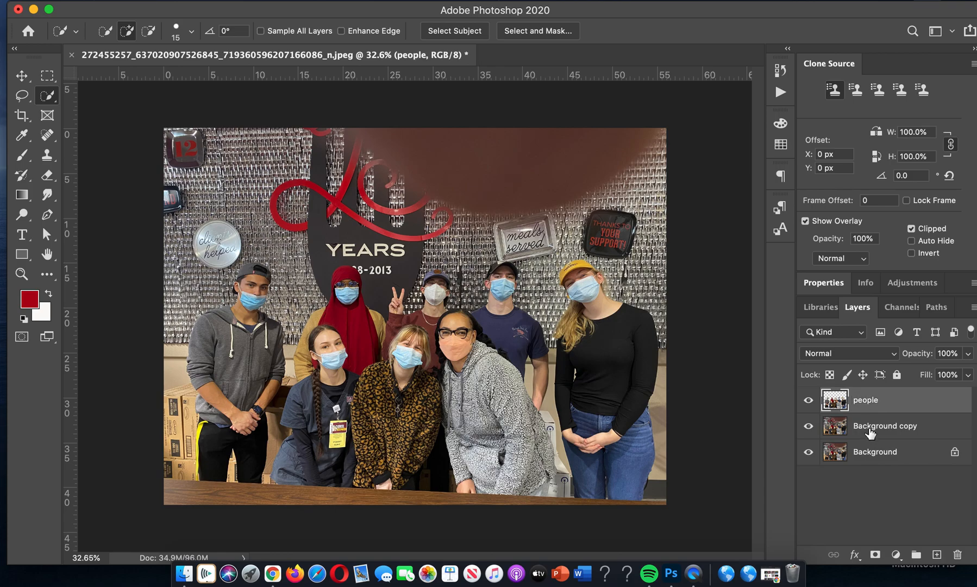
# Load the people layer's pixels as a selection and make the Background copy layer active.
pyautogui.rightClick(835, 407)
pyautogui.click(701, 276)
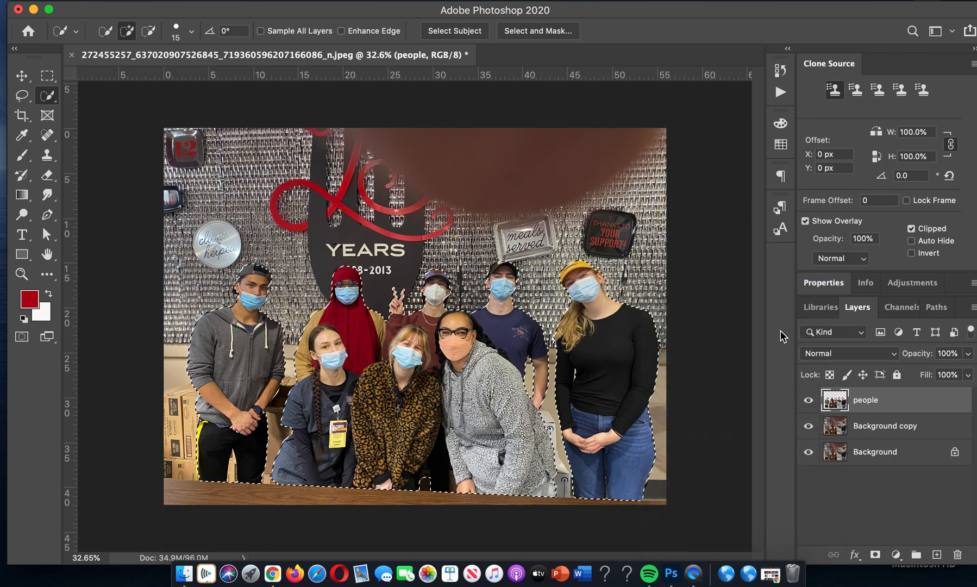
pyautogui.click(835, 428)
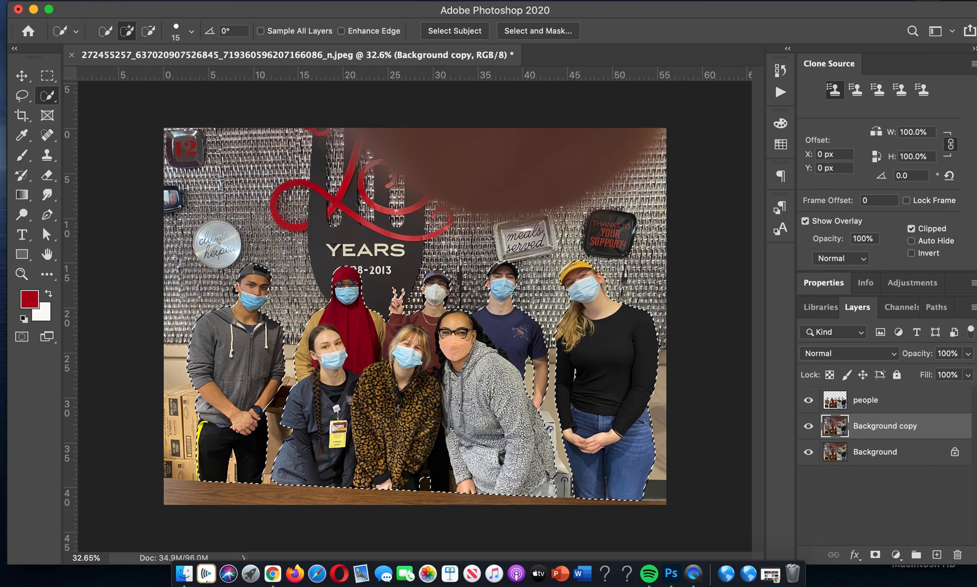
# Refine the selection with Select and Mask, setting Feather to 8.4 px and Shift Edge to +58%.
pyautogui.click(544, 30)
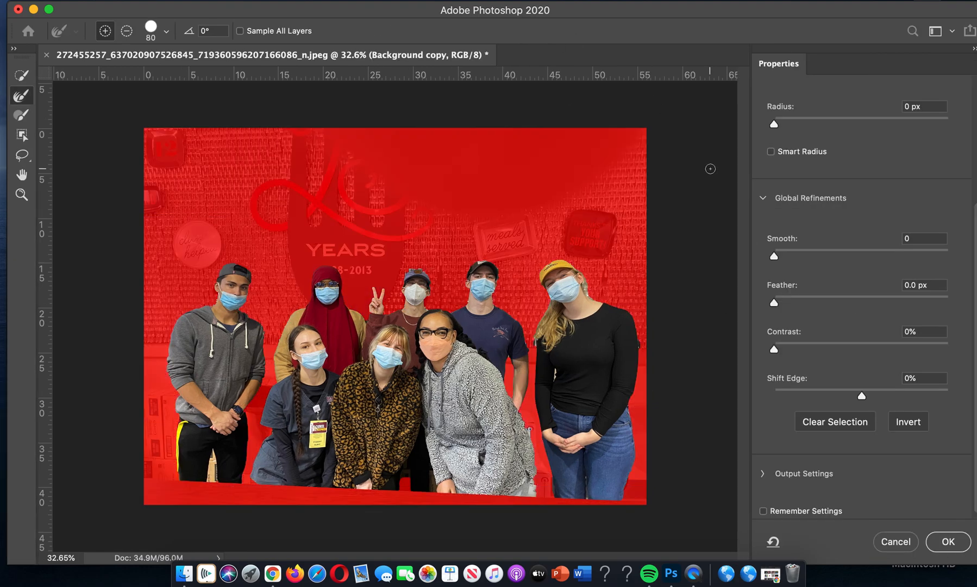
pyautogui.moveTo(825, 302); pyautogui.dragTo(825, 302)
pyautogui.moveTo(861, 395); pyautogui.dragTo(900, 393)
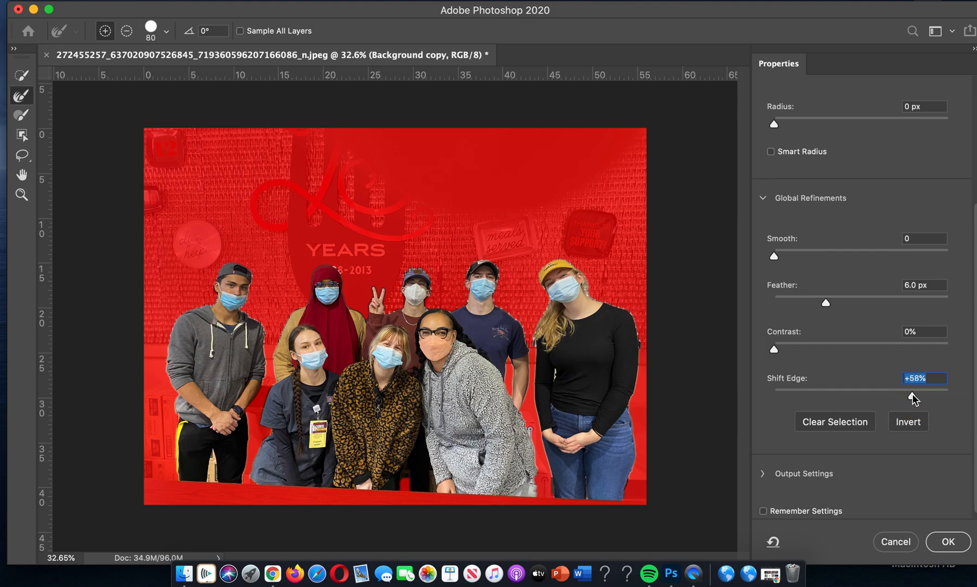
pyautogui.moveTo(825, 299); pyautogui.dragTo(837, 299)
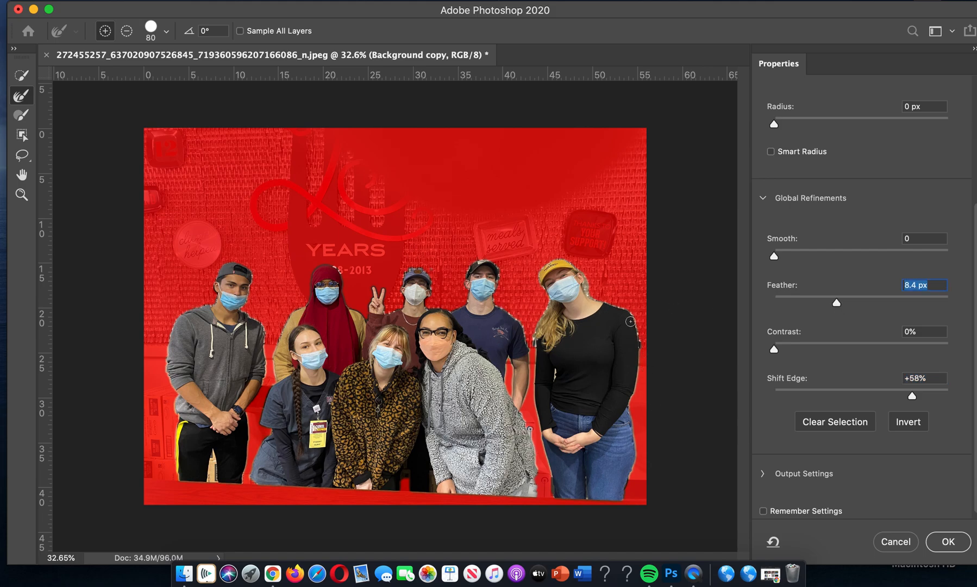
pyautogui.click(948, 541)
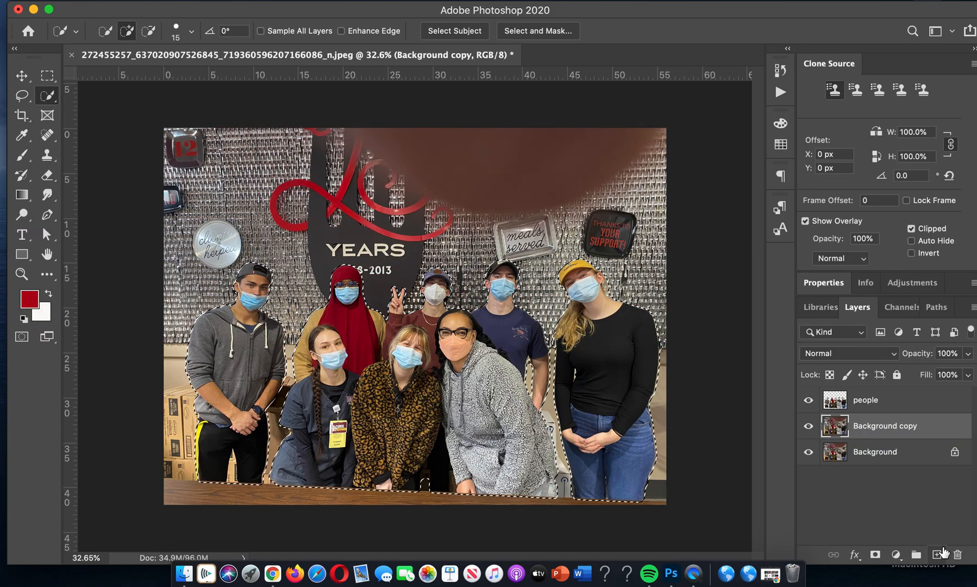
# Hide the people layer, apply a Content-Aware fill to the selected area on Background copy, and deselect.
pyautogui.click(808, 400)
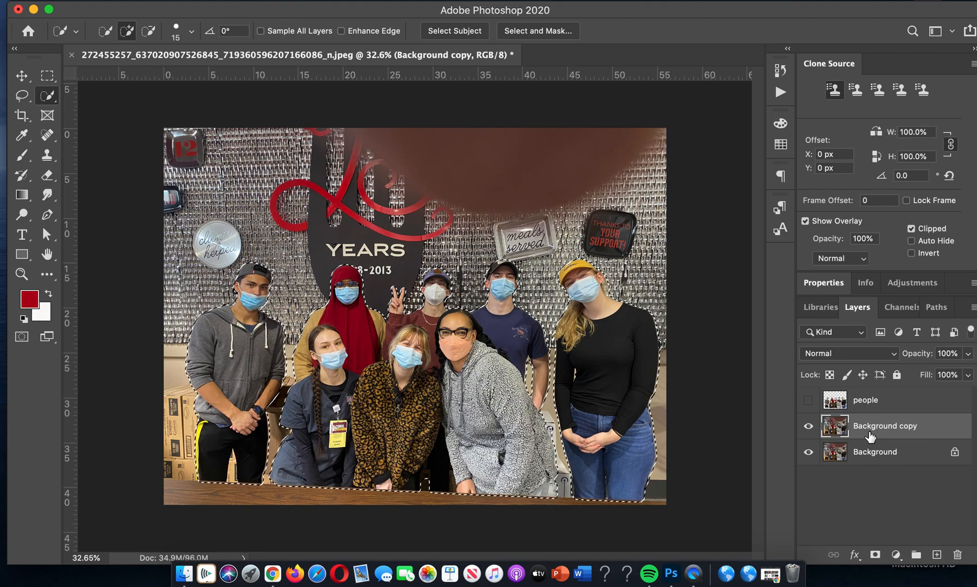
pyautogui.click(149, 0)
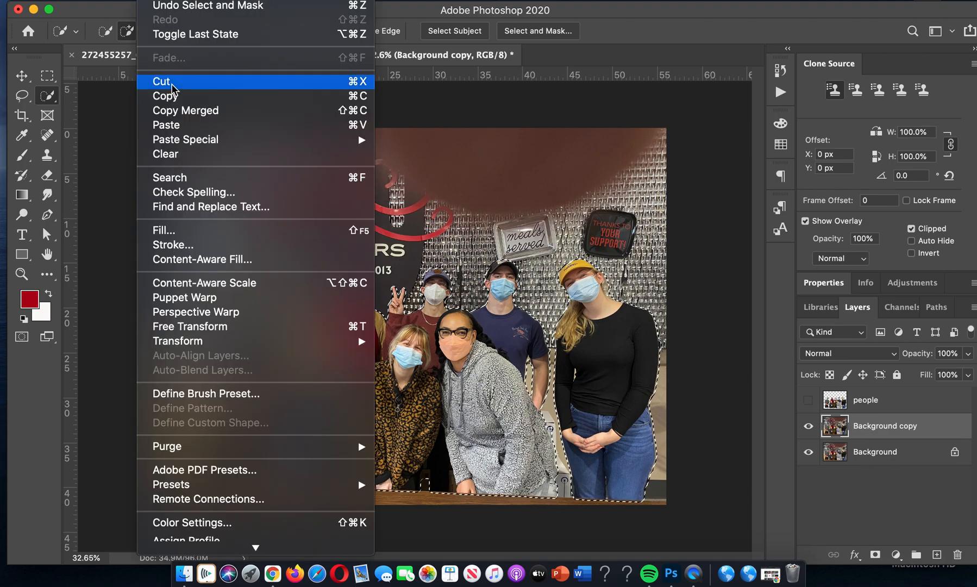
pyautogui.click(174, 230)
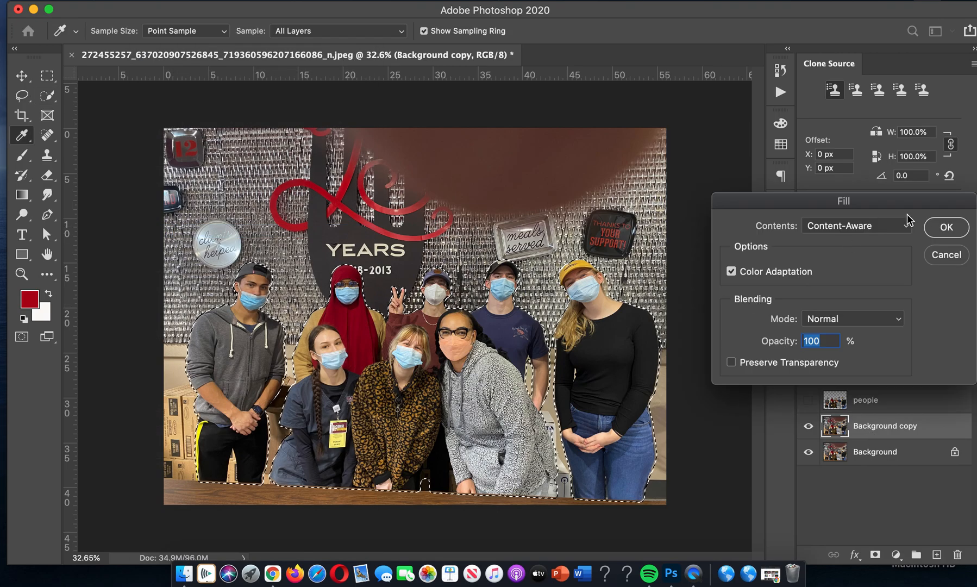
pyautogui.click(946, 229)
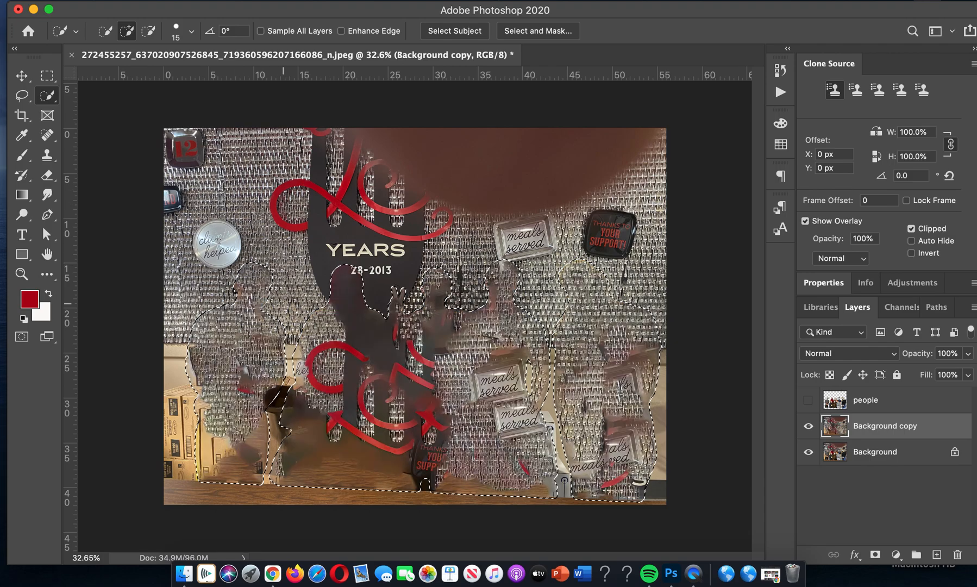
pyautogui.press('super+d')
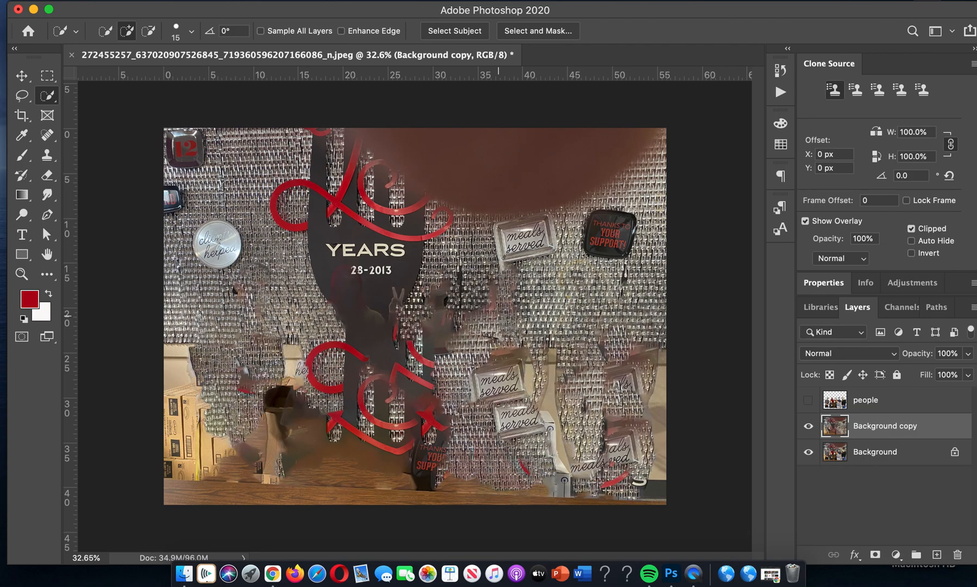
# Compare the filled background with and without the people layer, leaving that layer hidden.
pyautogui.click(808, 401)
pyautogui.click(808, 404)
pyautogui.click(808, 404)
pyautogui.click(808, 405)
pyautogui.click(807, 405)
pyautogui.click(807, 404)
# Draw an elliptical marquee selection around the brown finger blotch at the photo's upper edge and nudge it into place.
pyautogui.rightClick(46, 78)
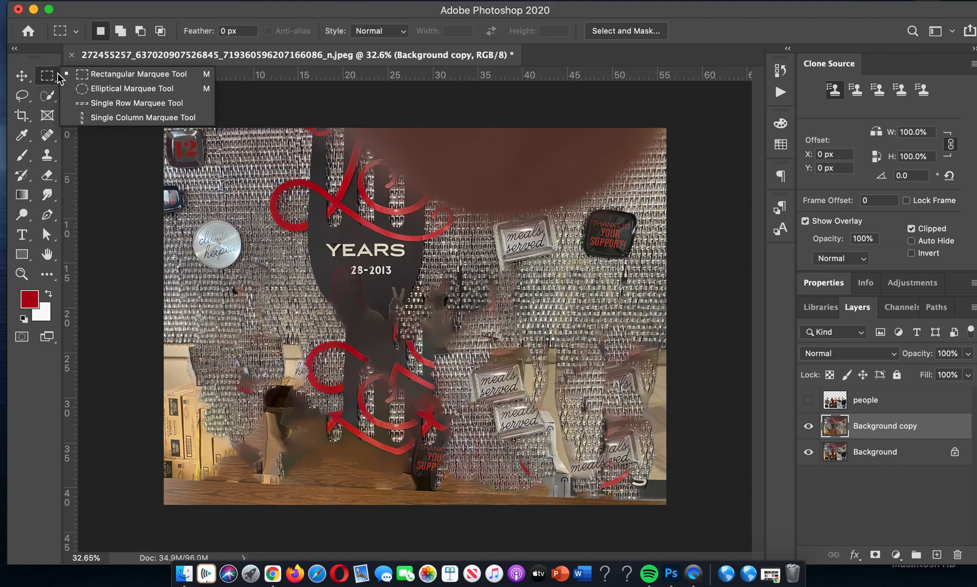
pyautogui.click(95, 89)
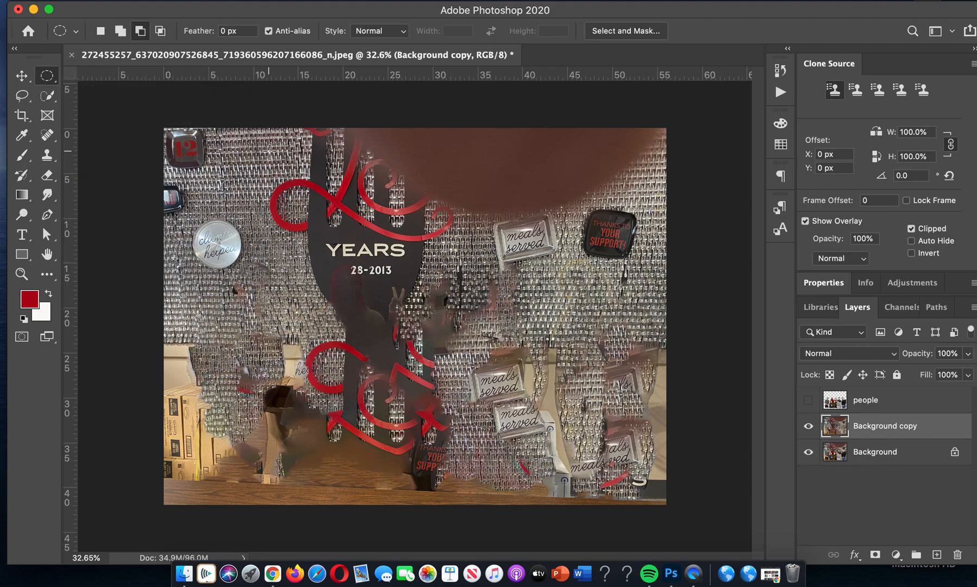
pyautogui.press('super+minus')
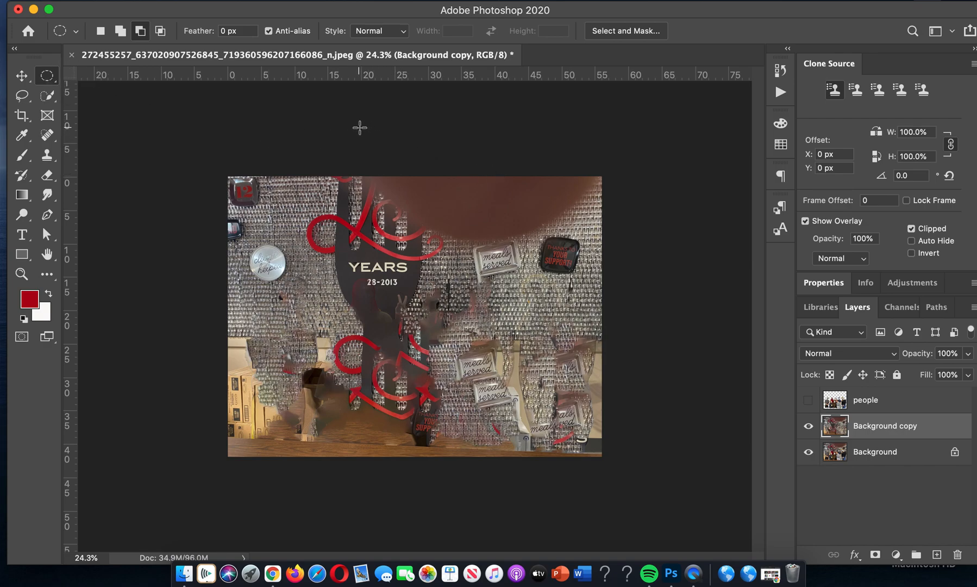
pyautogui.moveTo(352, 93)
pyautogui.mouseDown()
pyautogui.moveTo(511, 184)
pyautogui.moveTo(567, 235)
pyautogui.moveTo(603, 242)
pyautogui.mouseUp()
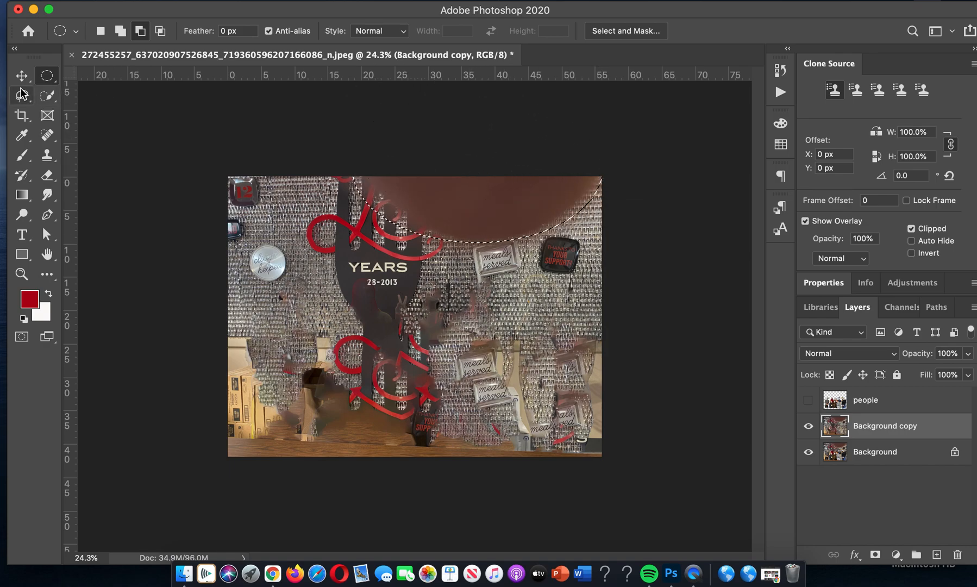
pyautogui.click(100, 30)
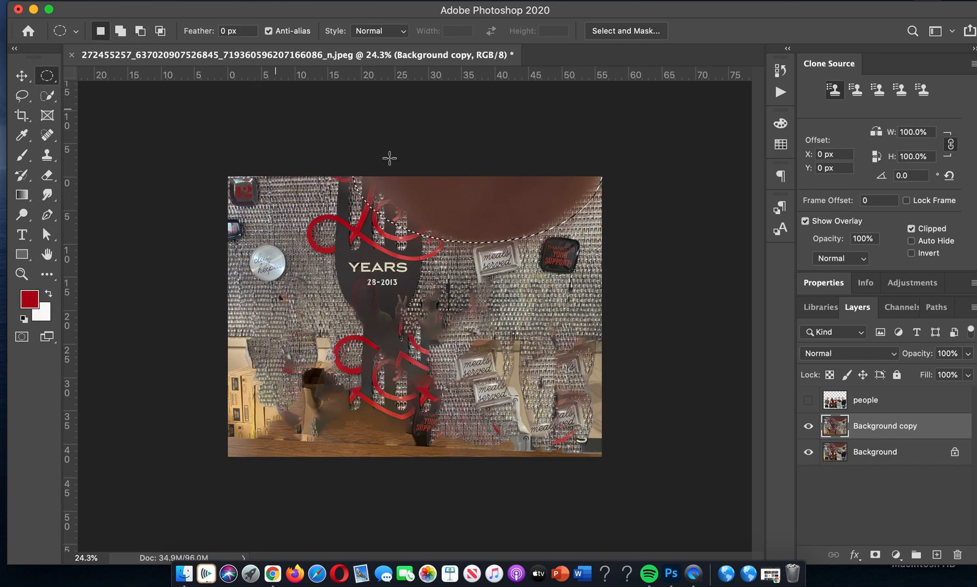
pyautogui.moveTo(483, 210); pyautogui.dragTo(487, 213)
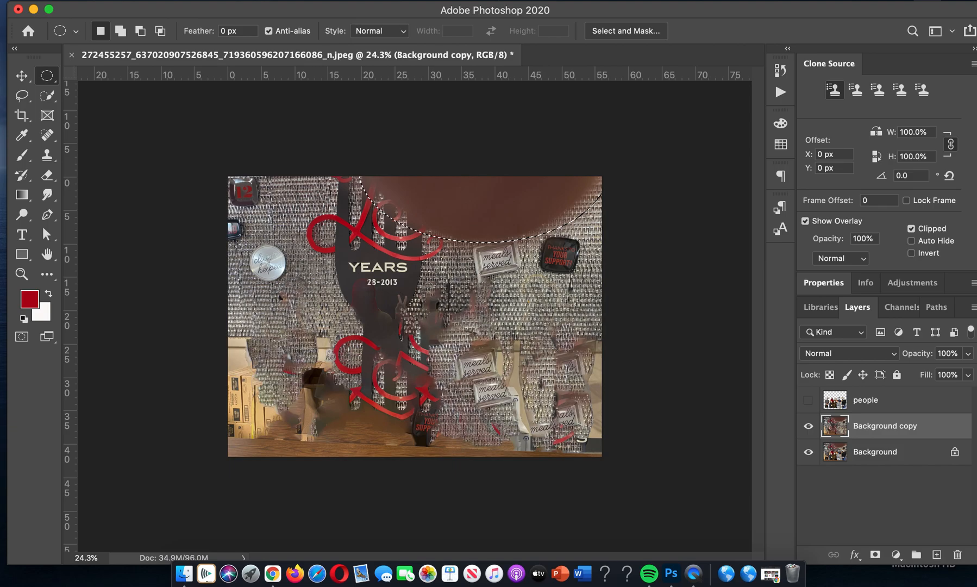
# Transform the elliptical selection around the finger blotch, scaling its width to about 97% and fitting it to the blotch.
pyautogui.click(310, 0)
pyautogui.click(371, 279)
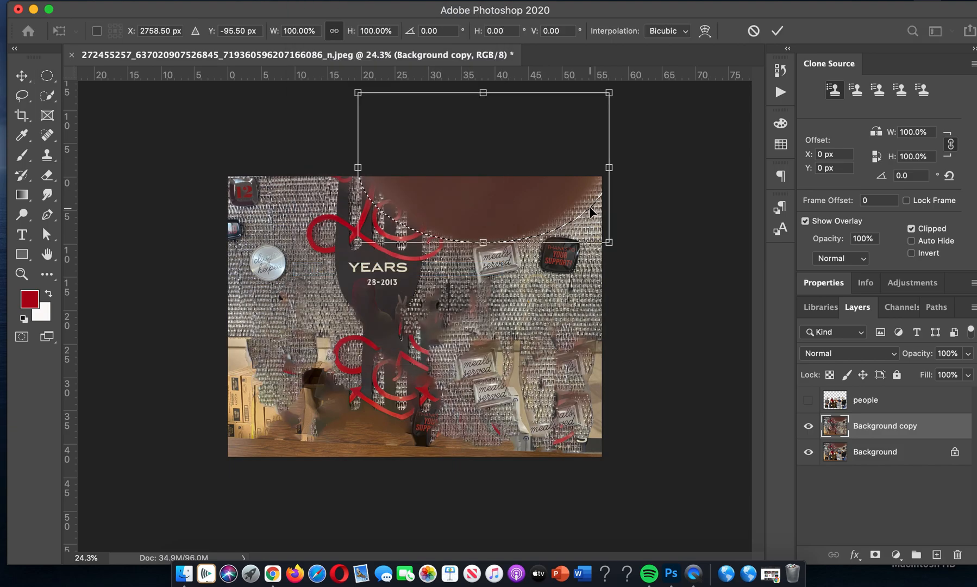
pyautogui.moveTo(609, 166); pyautogui.dragTo(573, 191)
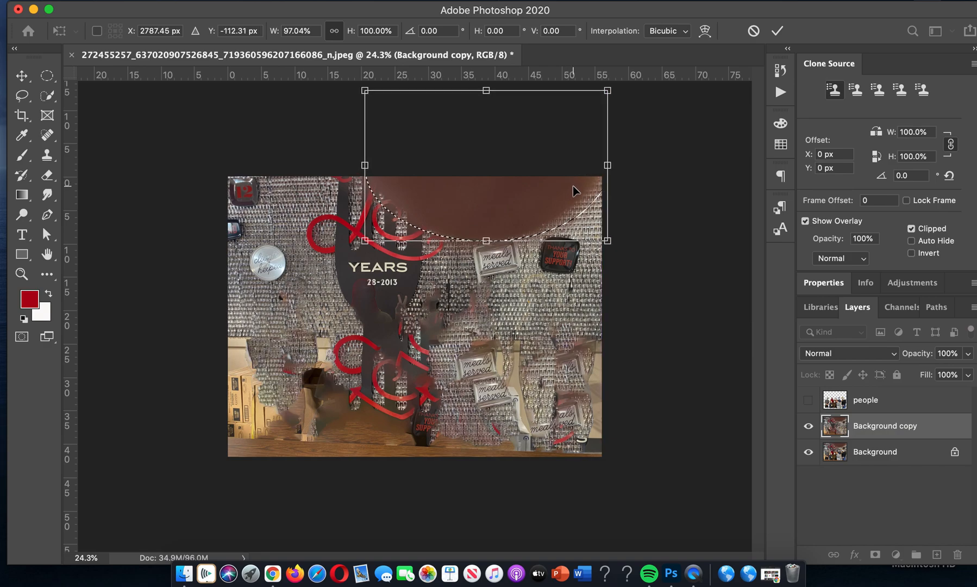
pyautogui.press('Return')
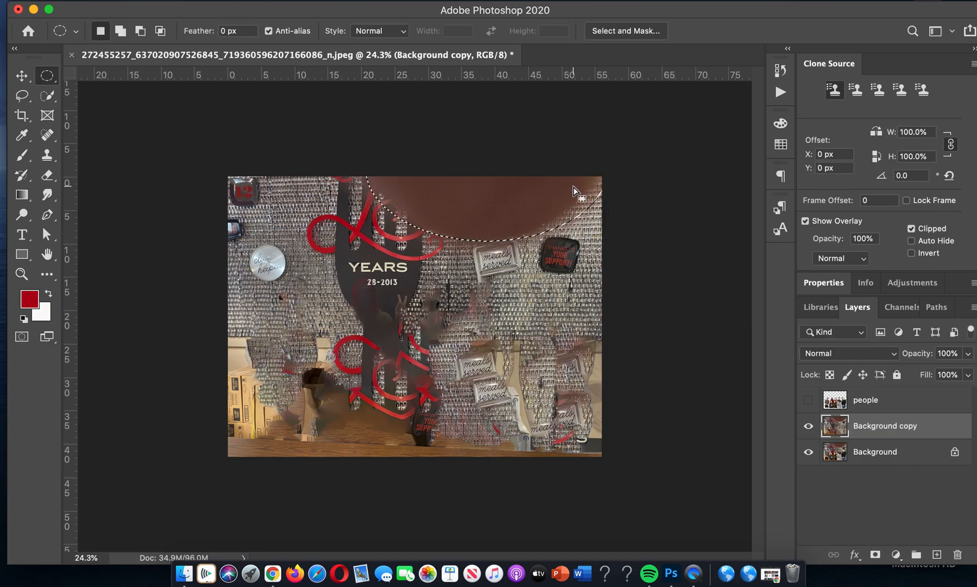
# Feather the finger selection by 31.4 px in Select and Mask.
pyautogui.click(619, 32)
pyautogui.moveTo(772, 302); pyautogui.dragTo(856, 303)
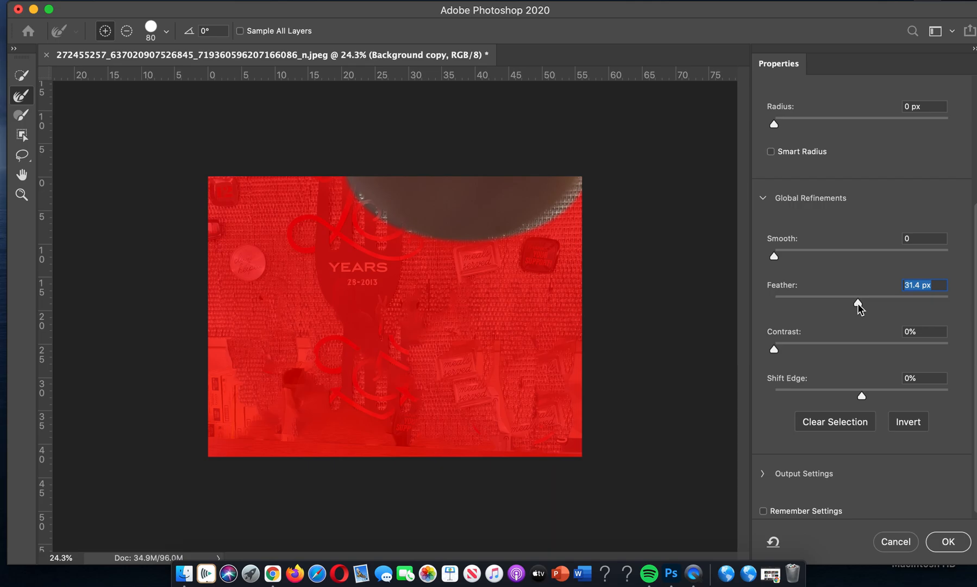
pyautogui.click(948, 546)
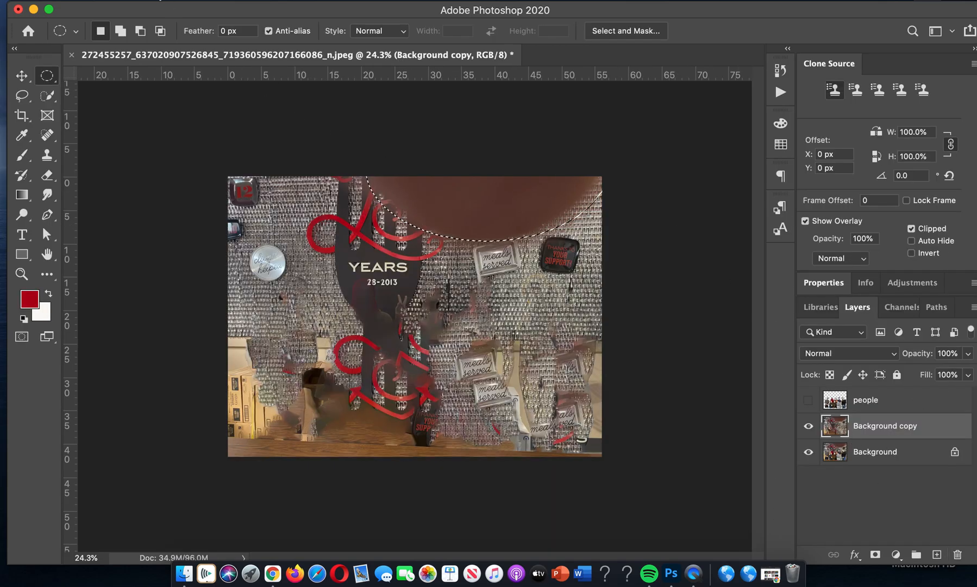
# Fill the selected finger area on Background copy with Content-Aware at 100% opacity and deselect.
pyautogui.click(152, 0)
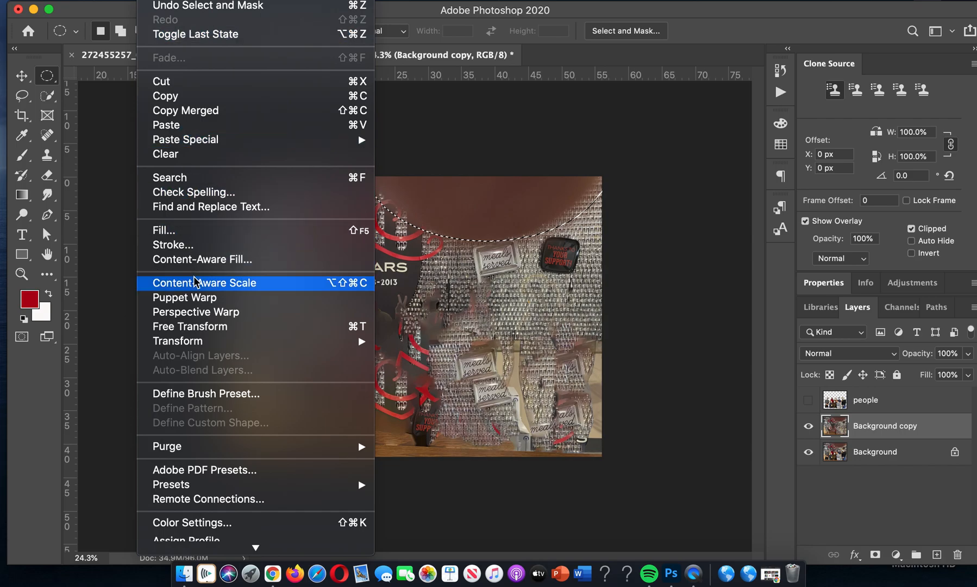
pyautogui.click(166, 238)
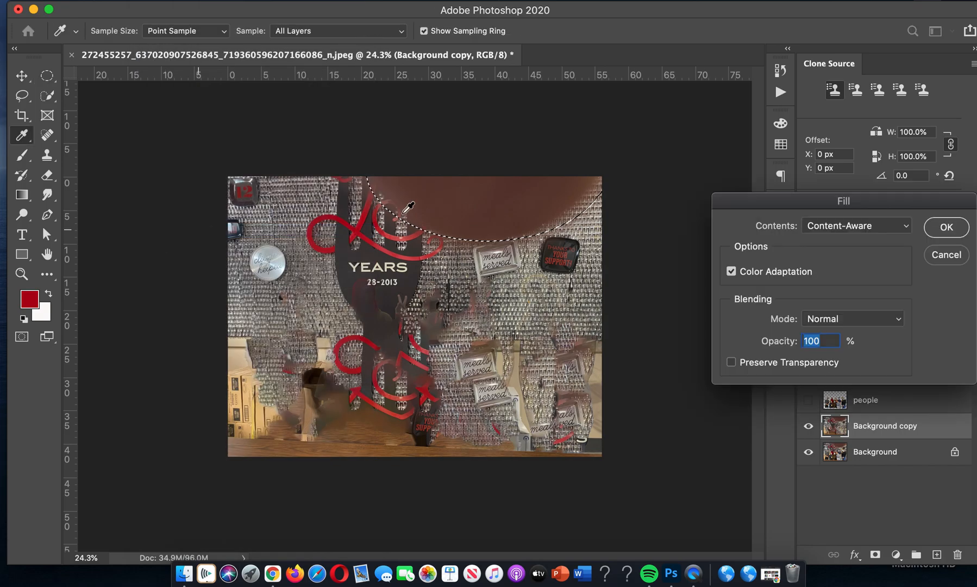
pyautogui.click(944, 226)
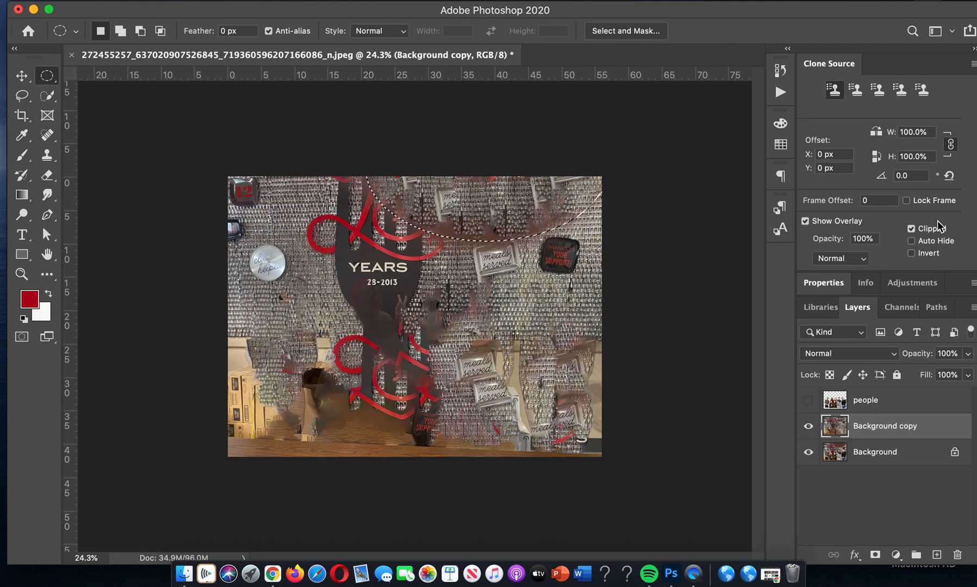
pyautogui.press('super+d')
# Compare the filled background with and without the people layer, leaving that layer hidden.
pyautogui.scroll(5, 554, 285)
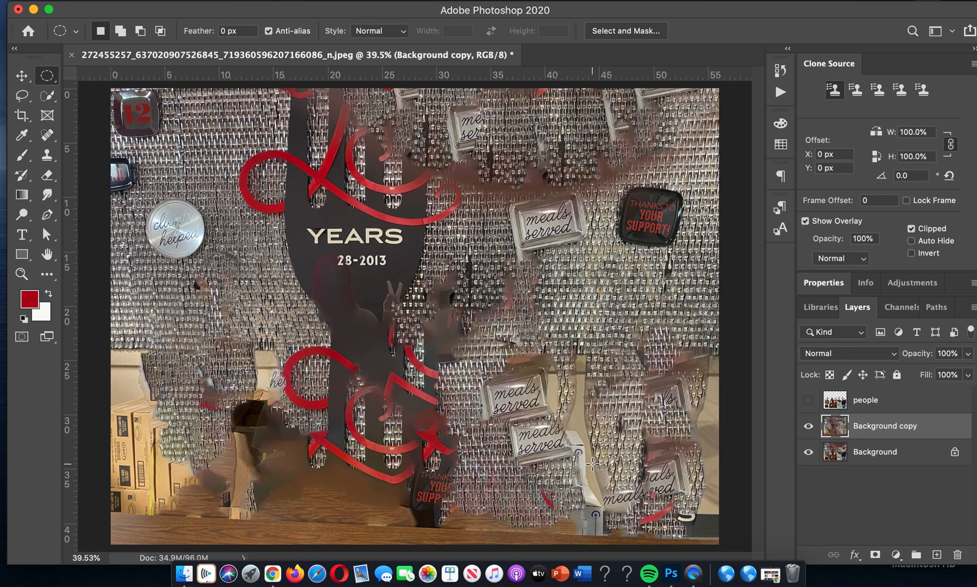
pyautogui.click(808, 401)
pyautogui.click(808, 402)
# Clone clean fork texture from the wall's upper-left area over the tray fragment above the "THANKS TO YOUR SUPPORT!" tray with the Clone Stamp.
pyautogui.click(46, 156)
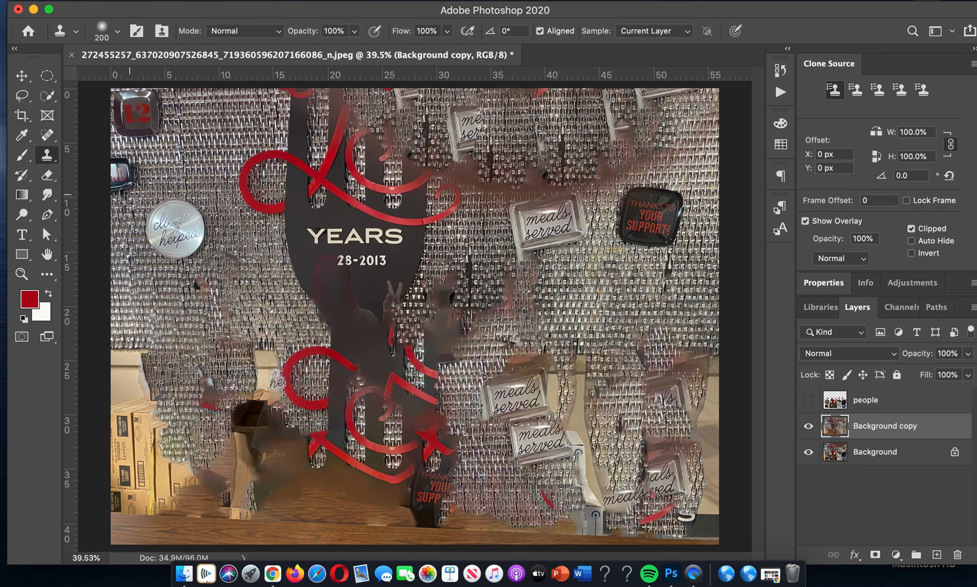
pyautogui.keyDown('alt'); pyautogui.click(168, 164); pyautogui.keyUp('alt')
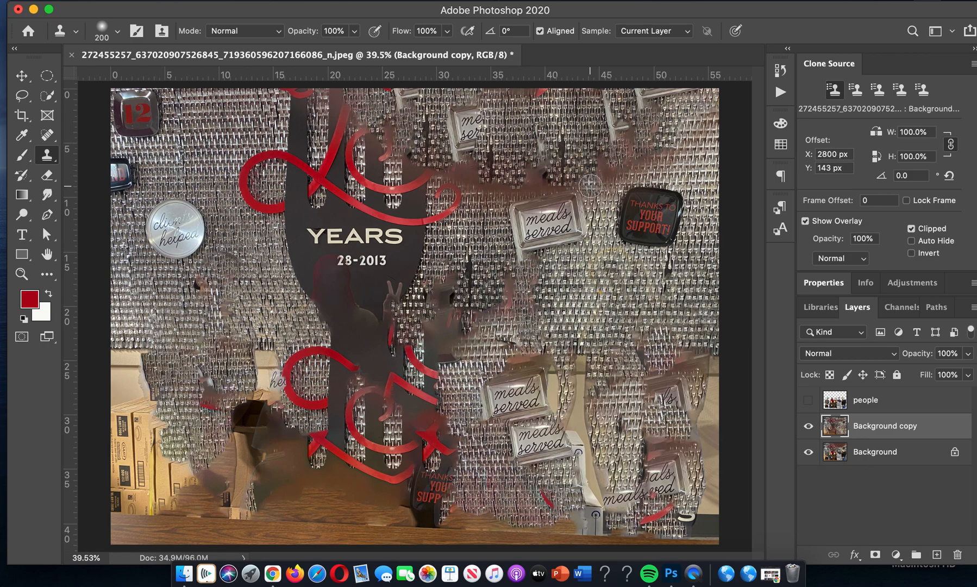
pyautogui.moveTo(606, 139)
pyautogui.mouseDown()
pyautogui.moveTo(600, 179)
pyautogui.moveTo(648, 155)
pyautogui.moveTo(662, 132)
pyautogui.moveTo(662, 124)
pyautogui.moveTo(619, 122)
pyautogui.moveTo(671, 103)
pyautogui.moveTo(619, 87)
pyautogui.mouseUp()
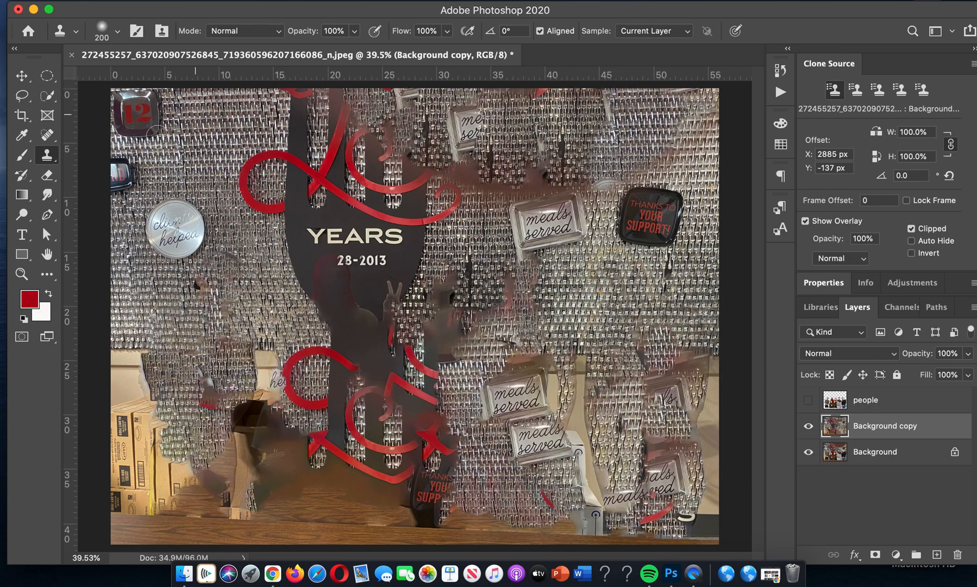
pyautogui.keyDown('alt'); pyautogui.click(268, 129); pyautogui.keyUp('alt')
pyautogui.moveTo(625, 106)
pyautogui.mouseDown()
pyautogui.moveTo(553, 94)
pyautogui.moveTo(544, 98)
pyautogui.moveTo(561, 123)
pyautogui.mouseUp()
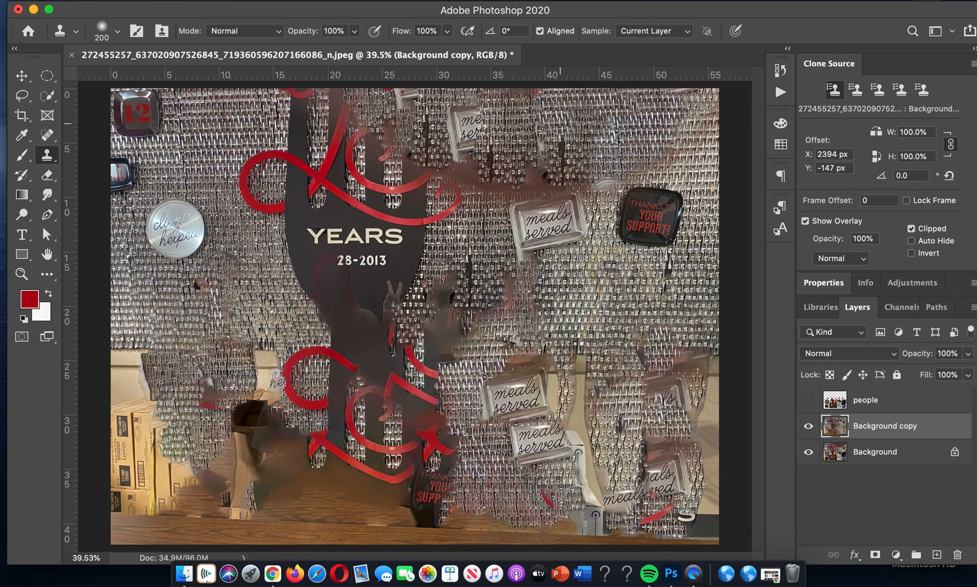
# Clone fork texture from the upper-left wall over the partial "meals served" tray near the image's upper edge.
pyautogui.keyDown('alt'); pyautogui.click(167, 172); pyautogui.keyUp('alt')
pyautogui.moveTo(476, 114)
pyautogui.mouseDown()
pyautogui.moveTo(462, 120)
pyautogui.moveTo(466, 128)
pyautogui.mouseUp()
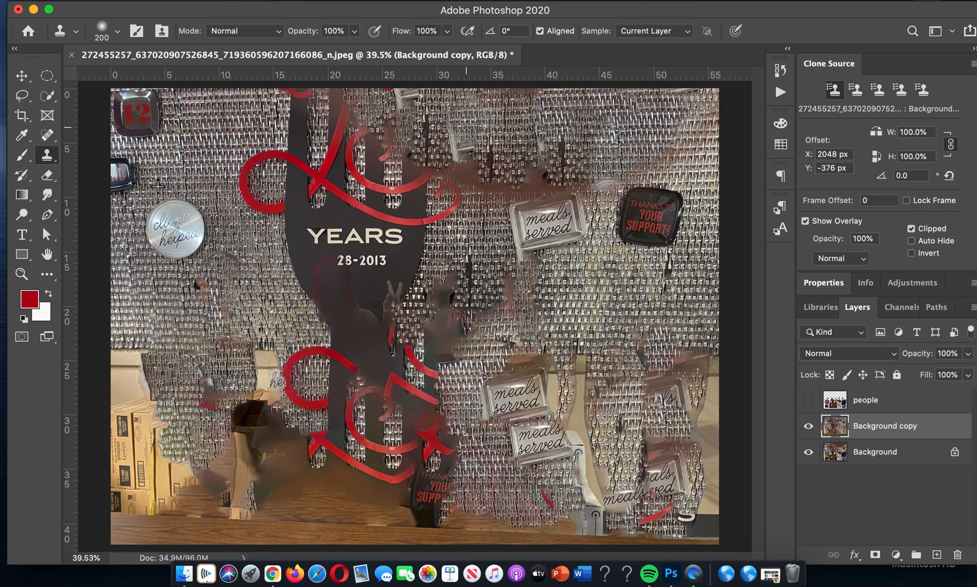
pyautogui.keyDown('alt'); pyautogui.click(218, 108); pyautogui.keyUp('alt')
pyautogui.moveTo(467, 141)
pyautogui.mouseDown()
pyautogui.moveTo(456, 138)
pyautogui.moveTo(460, 159)
pyautogui.moveTo(480, 170)
pyautogui.moveTo(502, 152)
pyautogui.mouseUp()
# Clone fork texture from below the black tray over the blurry patches in the wall's upper-right area.
pyautogui.keyDown('alt'); pyautogui.click(693, 294); pyautogui.keyUp('alt')
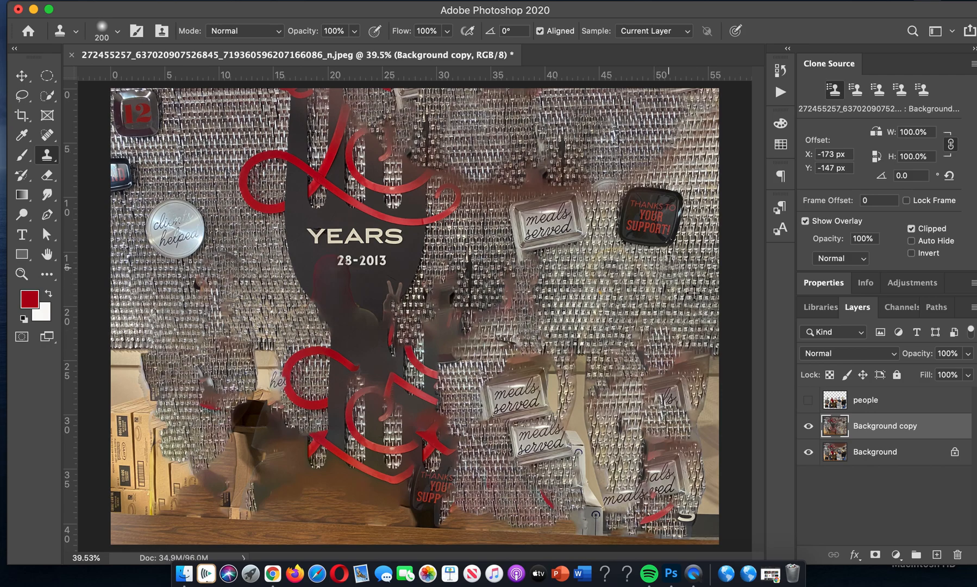
pyautogui.keyDown('alt'); pyautogui.click(704, 309); pyautogui.keyUp('alt')
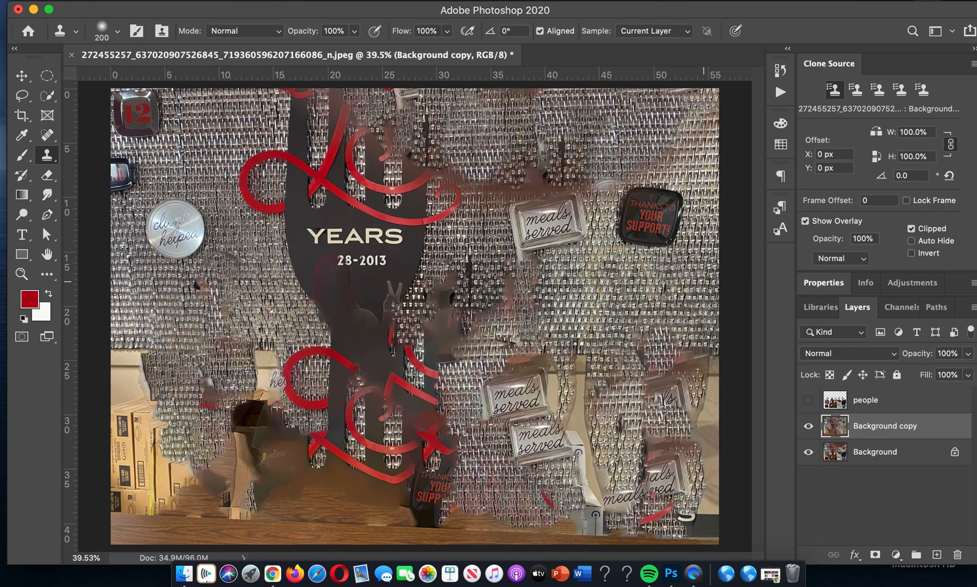
pyautogui.moveTo(674, 172)
pyautogui.mouseDown()
pyautogui.moveTo(649, 167)
pyautogui.moveTo(675, 160)
pyautogui.moveTo(686, 135)
pyautogui.mouseUp()
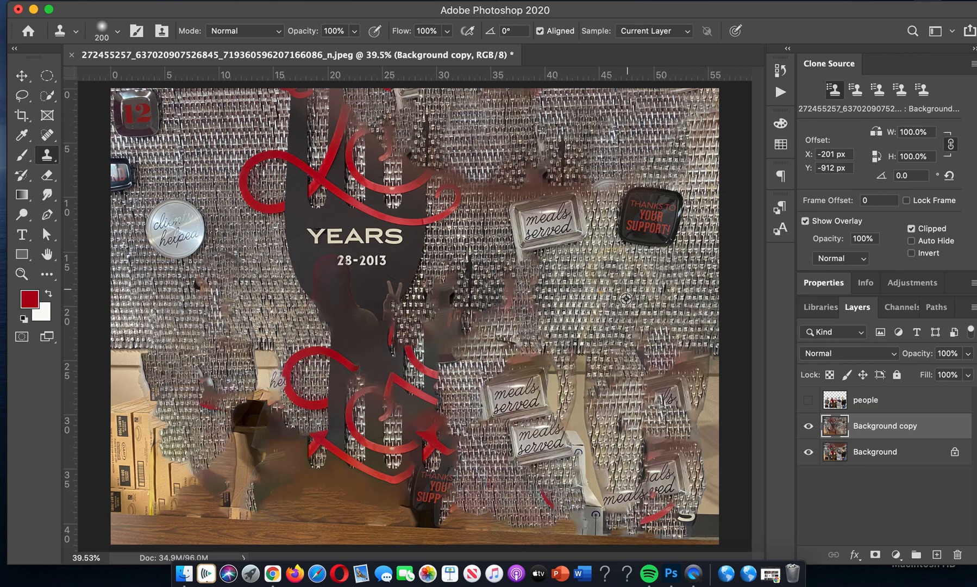
pyautogui.keyDown('alt'); pyautogui.click(680, 295); pyautogui.keyUp('alt')
pyautogui.moveTo(585, 180)
pyautogui.mouseDown()
pyautogui.moveTo(564, 162)
pyautogui.moveTo(564, 147)
pyautogui.moveTo(589, 142)
pyautogui.moveTo(589, 126)
pyautogui.mouseUp()
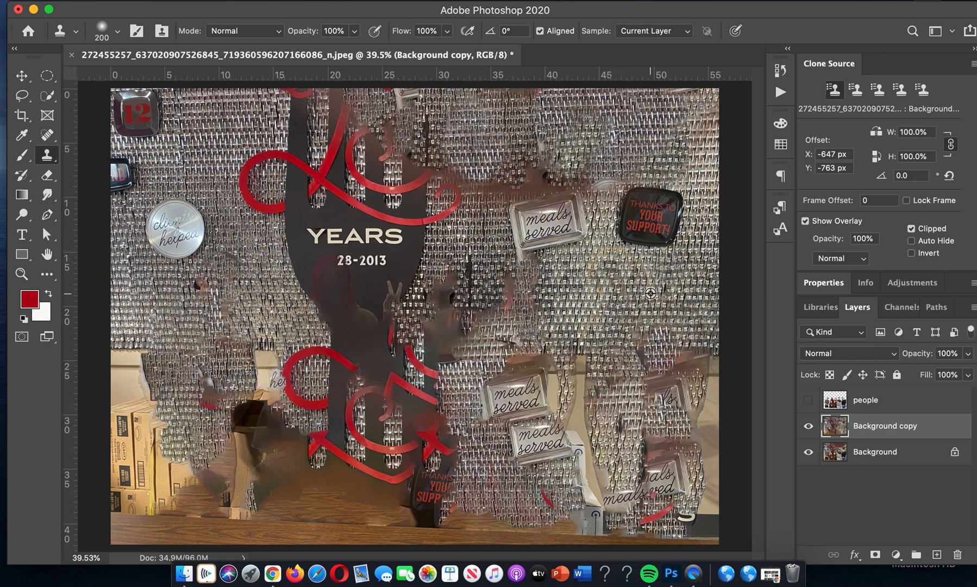
# Clone clean fork texture over the reddish band running above the "meals served" tray.
pyautogui.keyDown('alt'); pyautogui.click(707, 309); pyautogui.keyUp('alt')
pyautogui.moveTo(585, 190)
pyautogui.mouseDown()
pyautogui.moveTo(536, 171)
pyautogui.moveTo(521, 184)
pyautogui.mouseUp()
pyautogui.keyDown('alt'); pyautogui.click(686, 110); pyautogui.keyUp('alt')
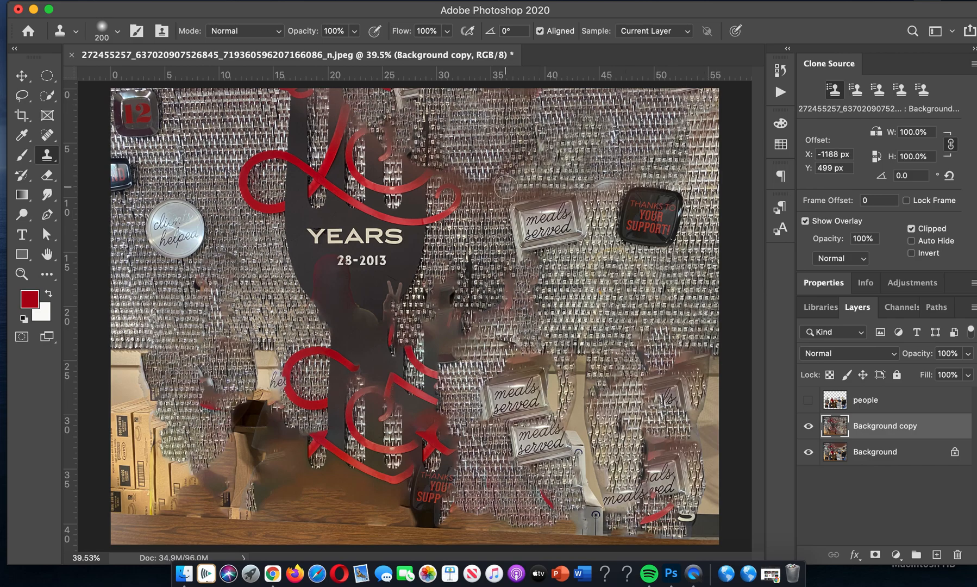
pyautogui.moveTo(505, 185)
pyautogui.mouseDown()
pyautogui.moveTo(477, 183)
pyautogui.moveTo(511, 174)
pyautogui.mouseUp()
# Clone fork texture over the remaining dark streaks and uneven patches around the upper "meals served" tray.
pyautogui.keyDown('alt'); pyautogui.click(497, 248); pyautogui.keyUp('alt')
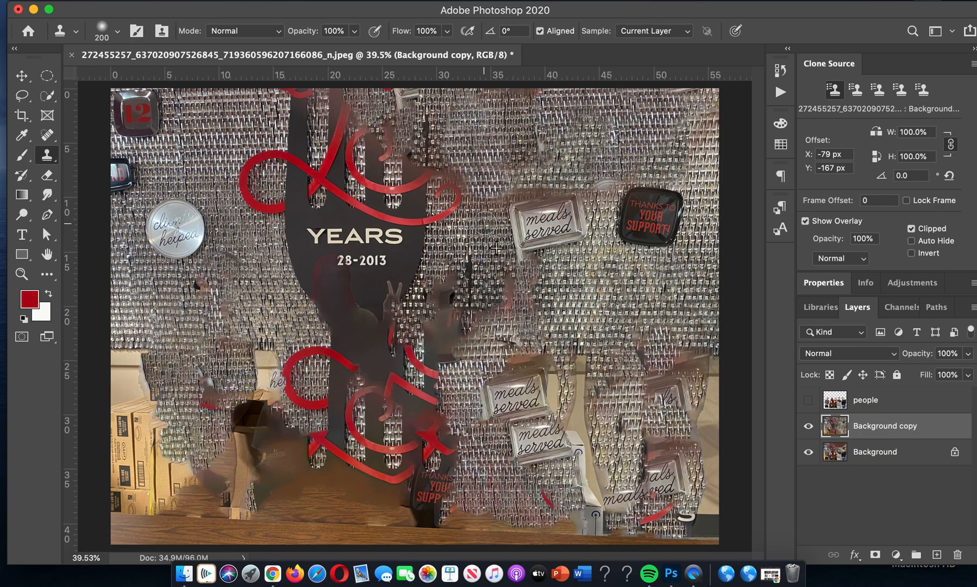
pyautogui.keyDown('alt'); pyautogui.click(485, 267); pyautogui.keyUp('alt')
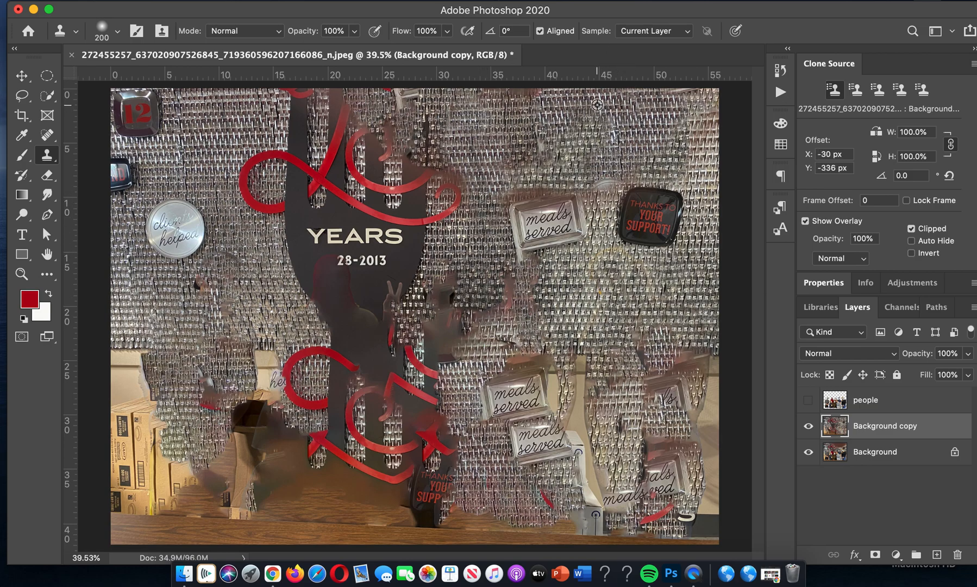
pyautogui.keyDown('alt'); pyautogui.click(164, 159); pyautogui.keyUp('alt')
pyautogui.moveTo(544, 147); pyautogui.dragTo(548, 155)
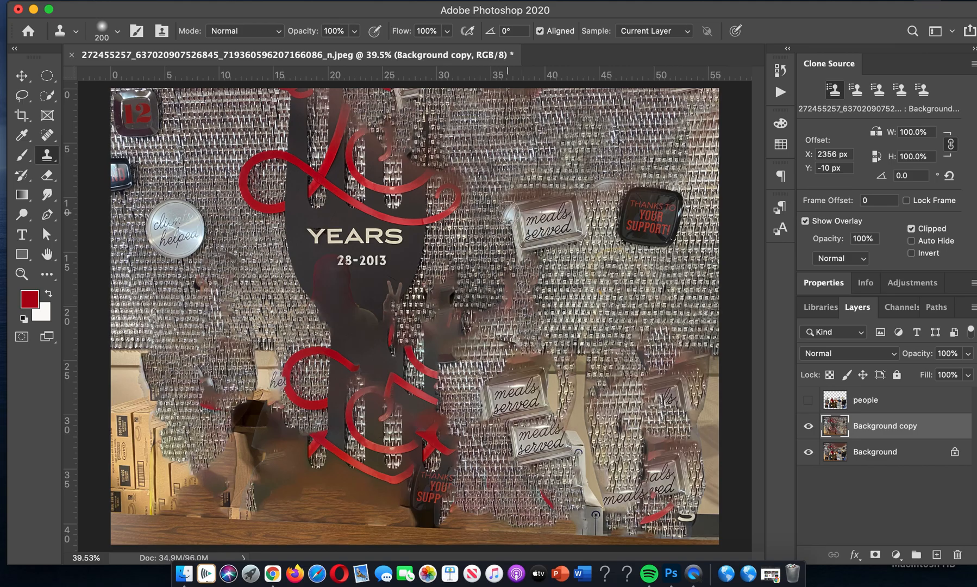
# Rebuild the upper "meals served" tray's lower-left corner by cloning its lower-right corner, flipped horizontally and rotated to -20°.
pyautogui.scroll(3, 511, 212)
pyautogui.scroll(5, 516, 201)
pyautogui.hscroll(3, 516, 201)
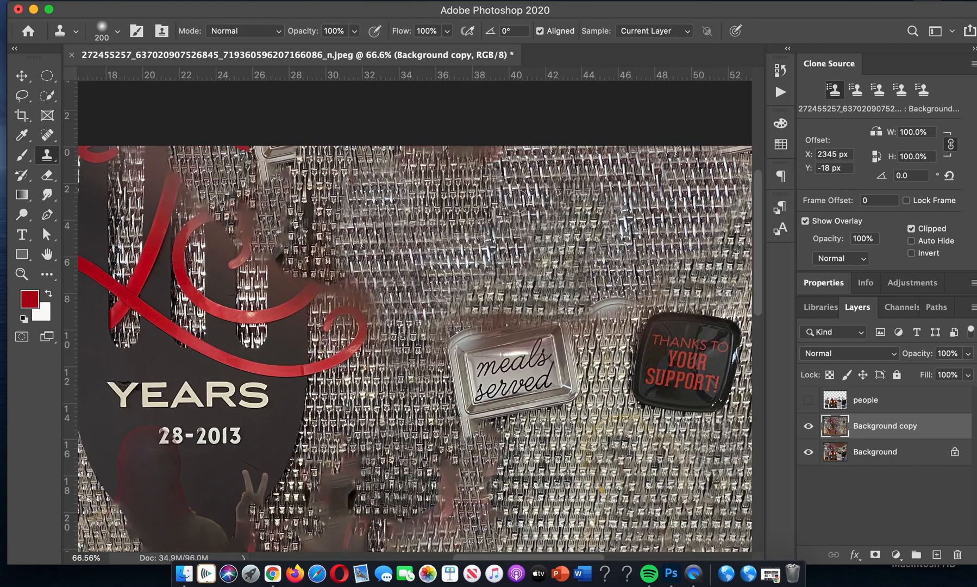
pyautogui.keyDown('alt'); pyautogui.click(662, 206); pyautogui.keyUp('alt')
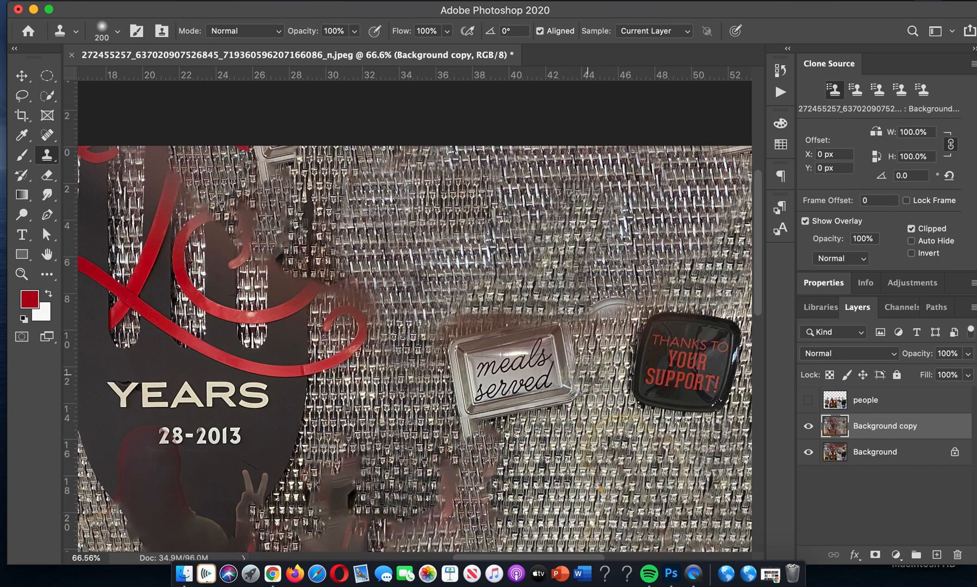
pyautogui.keyDown('alt'); pyautogui.click(568, 390); pyautogui.keyUp('alt')
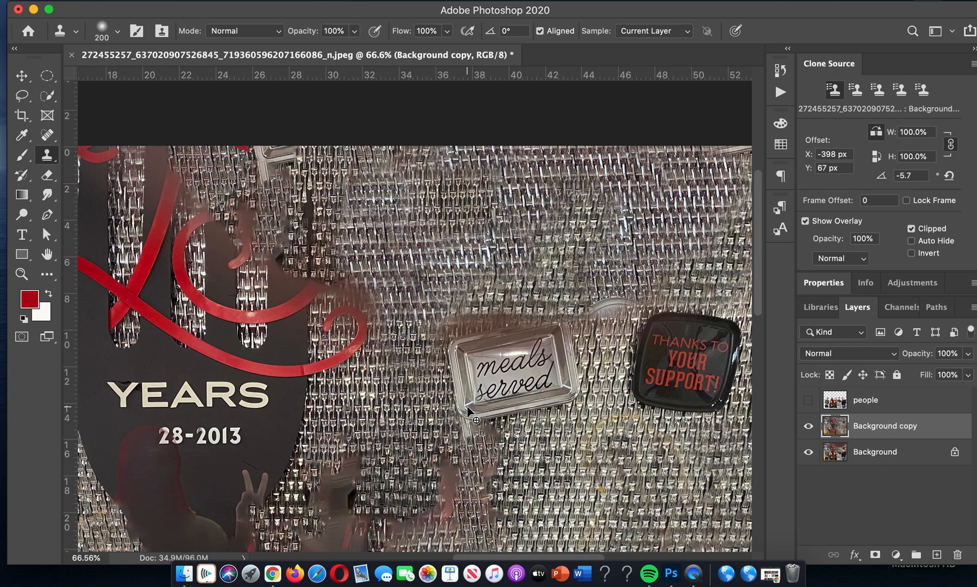
pyautogui.hotkey('alt', 'shift', ',')
pyautogui.hotkey('alt', 'shift', ',')
pyautogui.hotkey('alt', 'shift', ',')
pyautogui.hotkey('alt', 'shift', ',')
pyautogui.hotkey('alt', 'shift', ',')
pyautogui.hotkey('alt', 'shift', ',')
pyautogui.hotkey('alt', 'shift', ',')
pyautogui.click(917, 175)
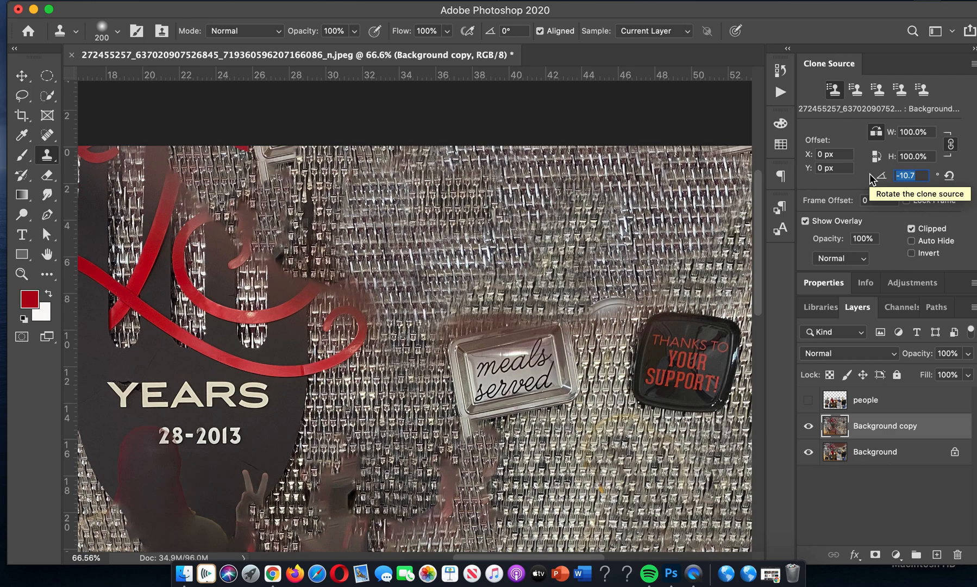
pyautogui.write('-20')
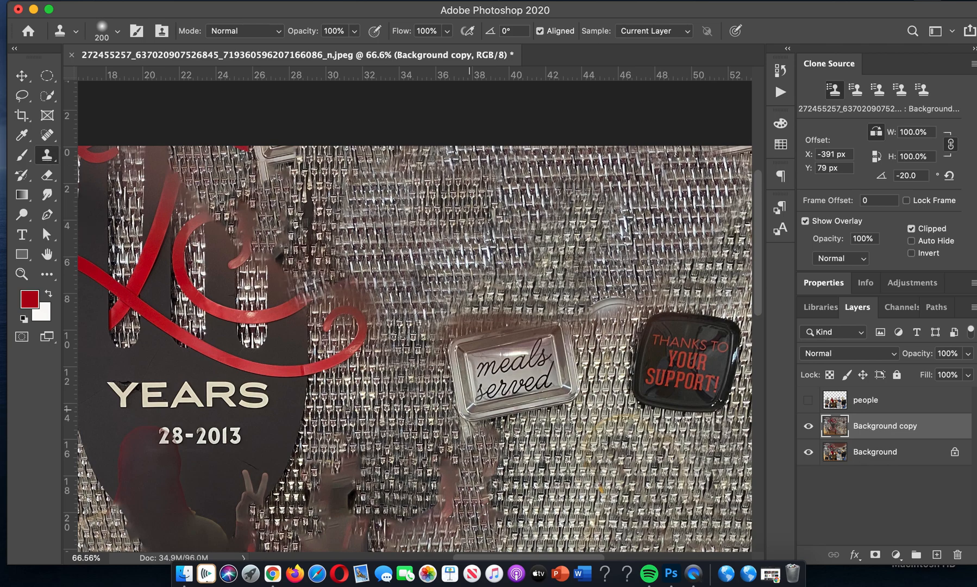
# Rebuild the tray's upper-left corner by cloning its lower-right corner, flipped both ways and rotated to -1.0°.
pyautogui.keyDown('alt'); pyautogui.click(564, 394); pyautogui.keyUp('alt')
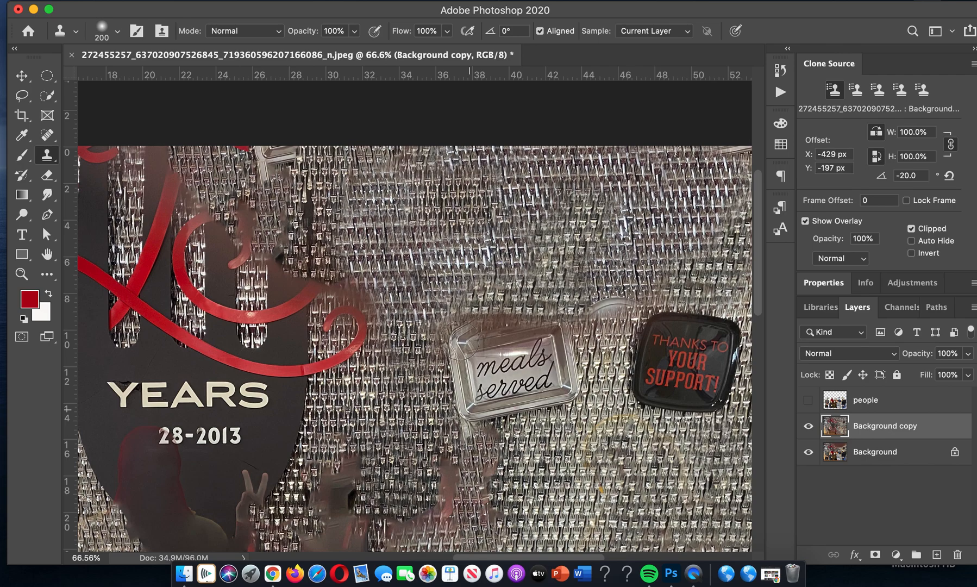
pyautogui.hotkey('alt', 'shift', '.')
pyautogui.hotkey('alt', 'shift', '.')
pyautogui.hotkey('alt', 'shift', '.')
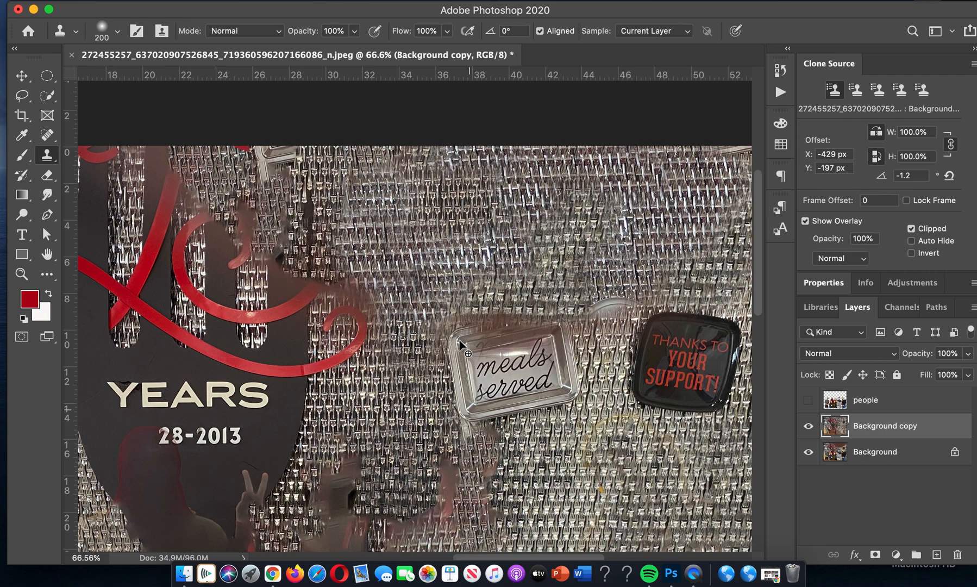
pyautogui.hotkey('alt', 'shift', '.')
pyautogui.hotkey('alt', 'shift', '.')
pyautogui.moveTo(460, 341); pyautogui.dragTo(458, 346)
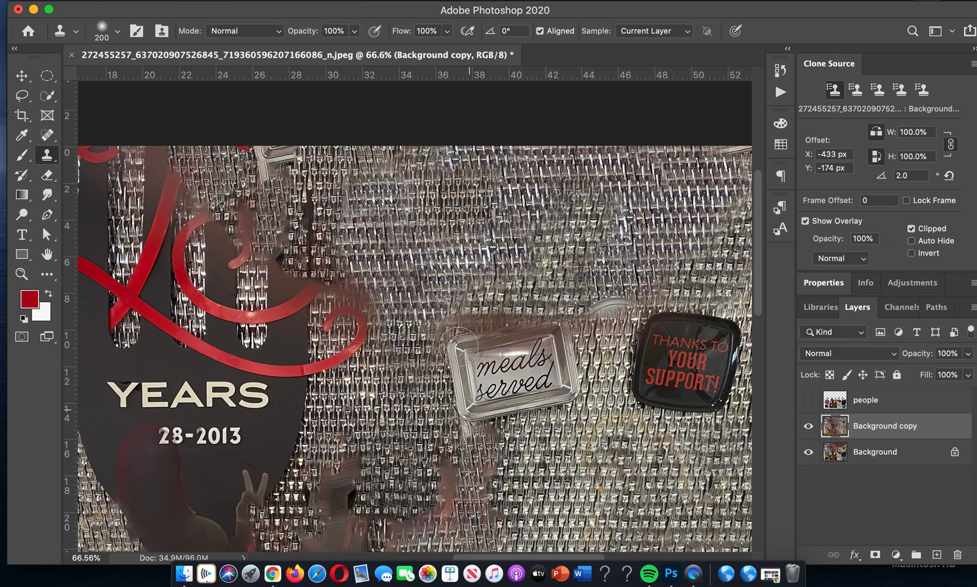
pyautogui.hotkey('alt', 'shift', ',')
pyautogui.hotkey('alt', 'shift', ',')
pyautogui.moveTo(459, 346); pyautogui.dragTo(459, 349)
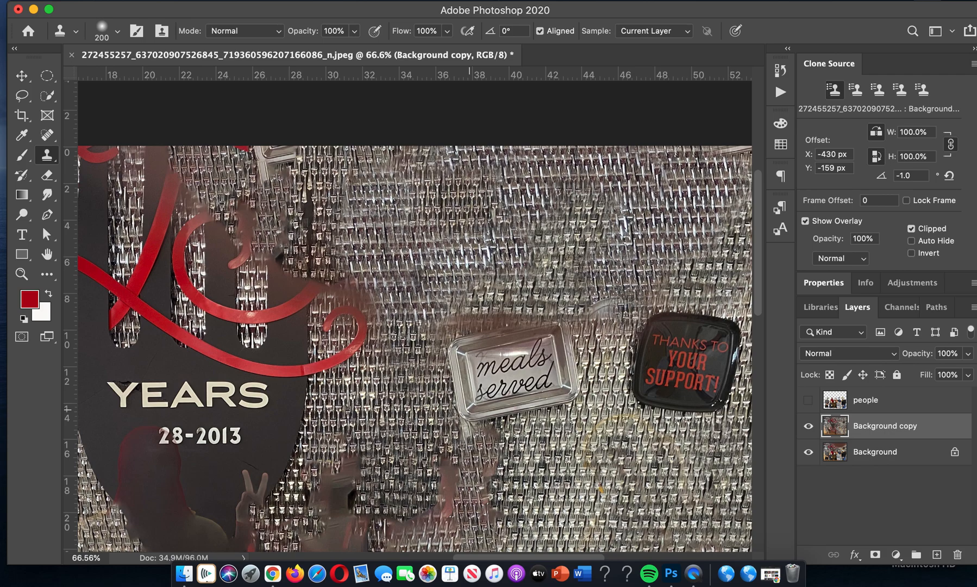
# Rebuild the upper "meals served" tray's upper-right corner and top edge by cloning its lower-left corner, flipped both ways and rotated to -1.0°.
pyautogui.scroll(2, 564, 347)
pyautogui.scroll(4, 563, 346)
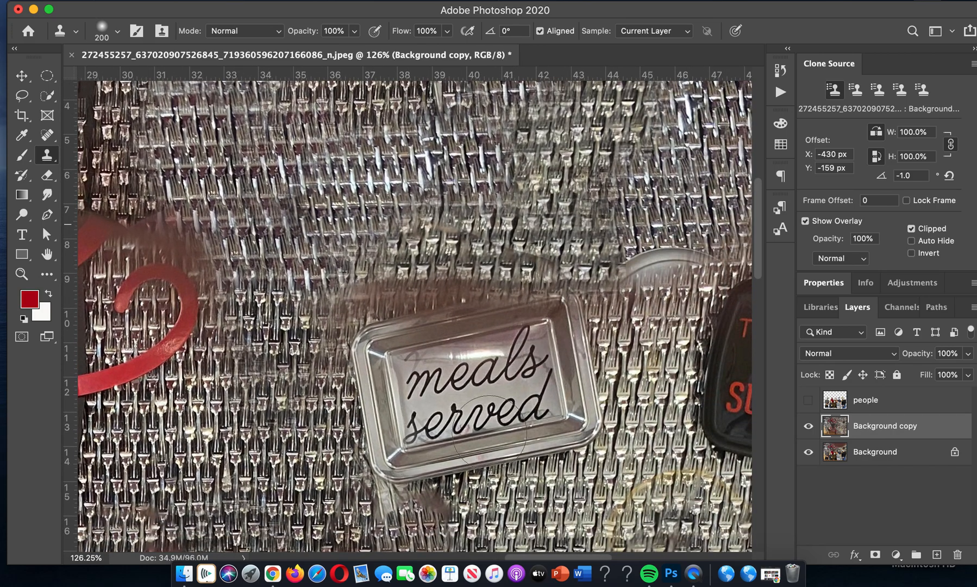
pyautogui.keyDown('alt'); pyautogui.click(396, 462); pyautogui.keyUp('alt')
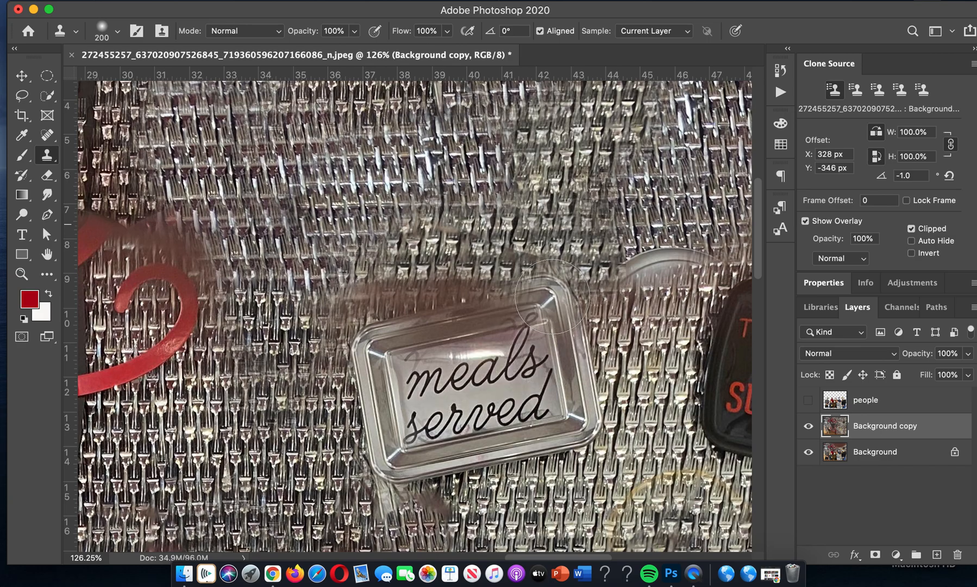
pyautogui.click(557, 300)
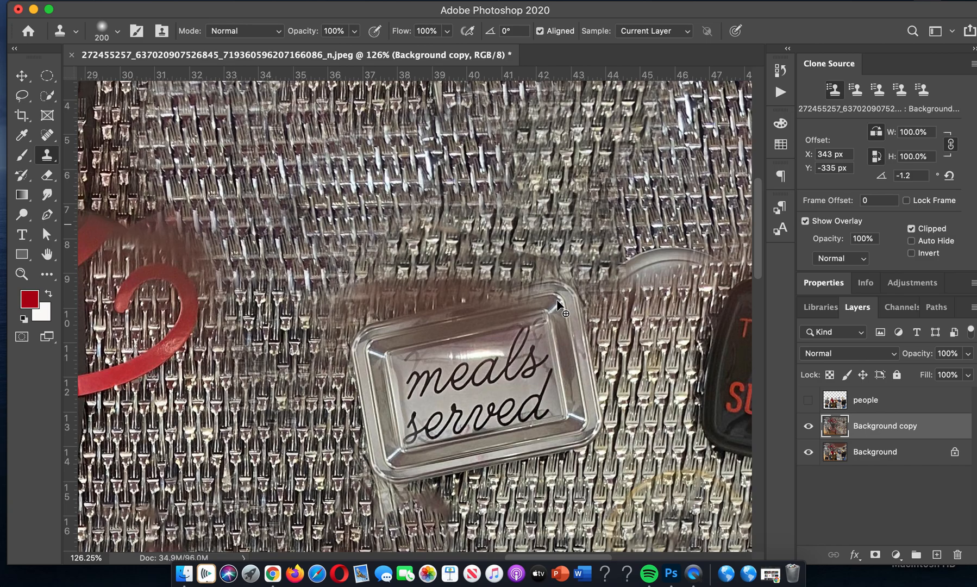
pyautogui.hotkey('alt', 'shift', ',')
pyautogui.hotkey('alt', 'shift', ',')
pyautogui.hotkey('alt', 'shift', ',')
pyautogui.hotkey('alt', 'shift', ',')
pyautogui.hotkey('alt', 'shift', ',')
pyautogui.hotkey('alt', 'shift', ',')
pyautogui.hotkey('alt', 'shift', ',')
pyautogui.hotkey('alt', 'shift', ',')
pyautogui.hotkey('alt', 'shift', ',')
pyautogui.hotkey('alt', 'shift', ',')
pyautogui.hotkey('alt', 'shift', ',')
pyautogui.hotkey('alt', 'shift', ',')
pyautogui.hotkey('alt', 'shift', ',')
pyautogui.hotkey('alt', 'shift', ',')
pyautogui.hotkey('alt', 'shift', ',')
pyautogui.hotkey('alt', 'shift', ',')
pyautogui.hotkey('alt', 'shift', ',')
pyautogui.hotkey('alt', 'shift', ',')
pyautogui.hotkey('alt', 'shift', ',')
pyautogui.hotkey('alt', 'shift', ',')
pyautogui.hotkey('alt', 'shift', ',')
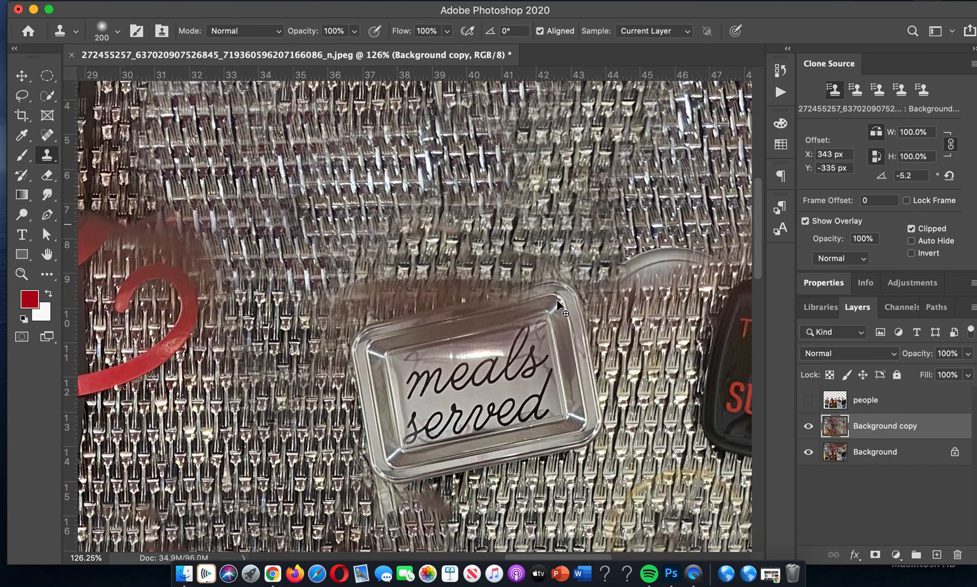
pyautogui.hotkey('alt', 'shift', '.')
pyautogui.hotkey('alt', 'shift', '.')
pyautogui.hotkey('alt', 'shift', '.')
pyautogui.hotkey('alt', 'shift', '.')
pyautogui.hotkey('alt', 'shift', '.')
pyautogui.hotkey('alt', 'shift', '.')
pyautogui.hotkey('alt', 'shift', '.')
pyautogui.hotkey('alt', 'shift', '.')
pyautogui.hotkey('alt', 'shift', '.')
pyautogui.hotkey('alt', 'shift', '.')
pyautogui.hotkey('alt', 'shift', '.')
pyautogui.hotkey('alt', 'shift', '.')
pyautogui.hotkey('alt', 'shift', '.')
pyautogui.hotkey('alt', 'shift', '.')
pyautogui.hotkey('alt', 'shift', '.')
pyautogui.hotkey('alt', 'shift', '.')
pyautogui.hotkey('alt', 'shift', '.')
pyautogui.hotkey('alt', 'shift', '.')
pyautogui.hotkey('alt', 'shift', '.')
pyautogui.hotkey('alt', 'shift', '.')
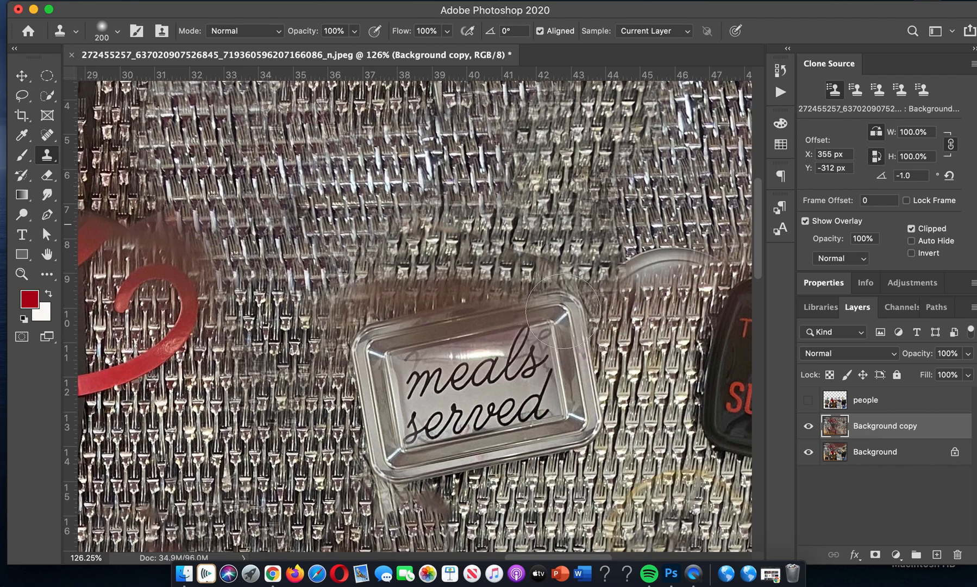
pyautogui.moveTo(563, 311); pyautogui.dragTo(382, 336)
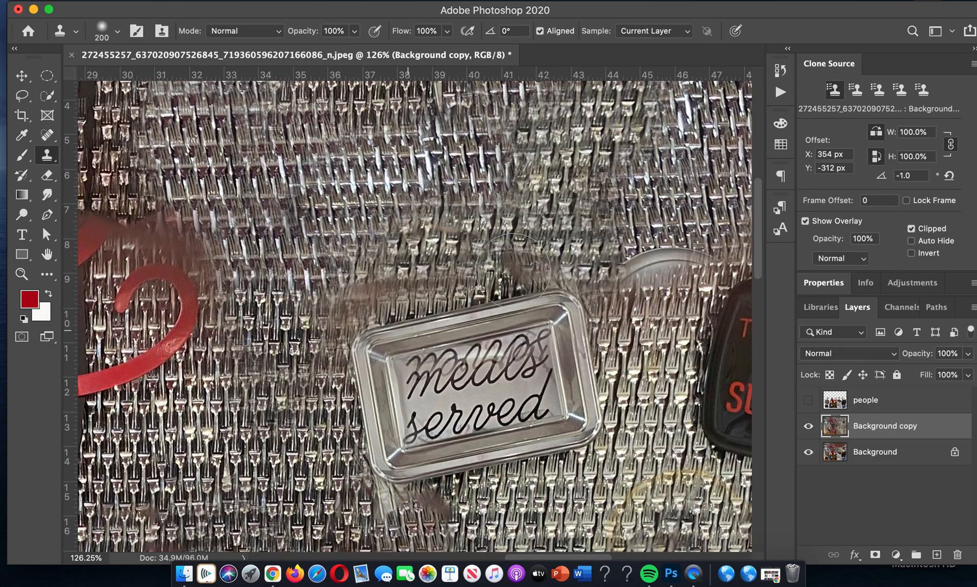
pyautogui.moveTo(515, 368); pyautogui.dragTo(474, 370)
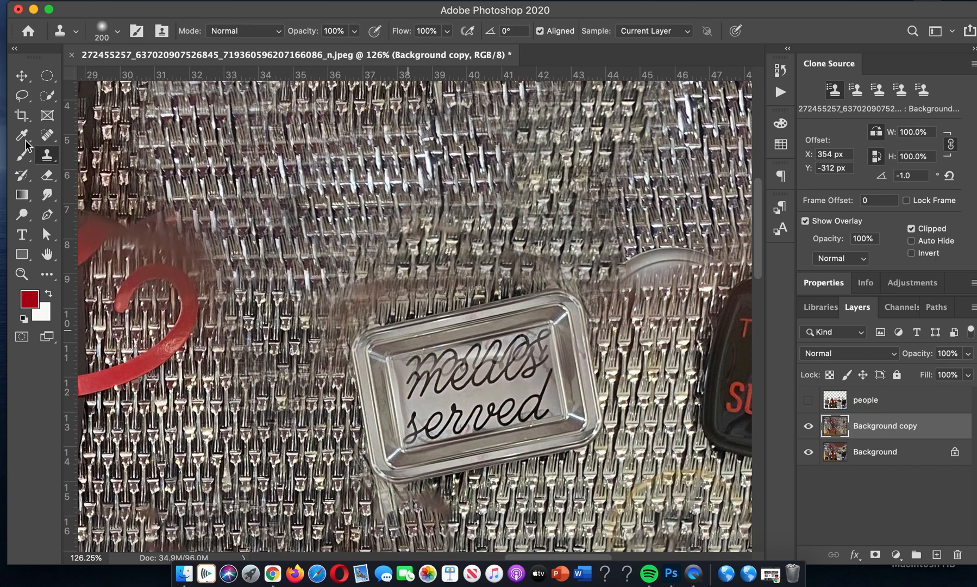
# Heal away the doubled lettering above "meals" inside the tray with the Spot Healing Brush set to Create Texture.
pyautogui.click(22, 75)
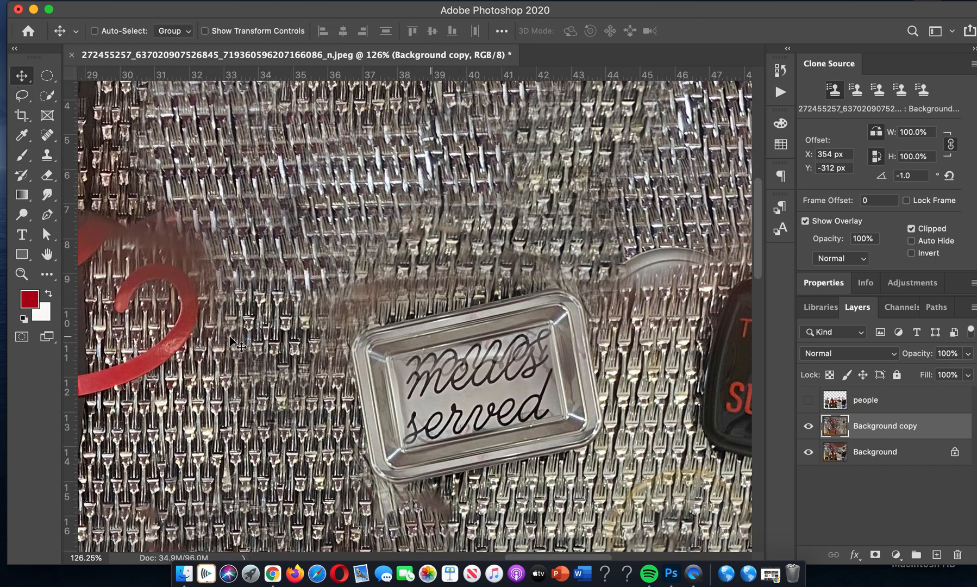
pyautogui.click(47, 135)
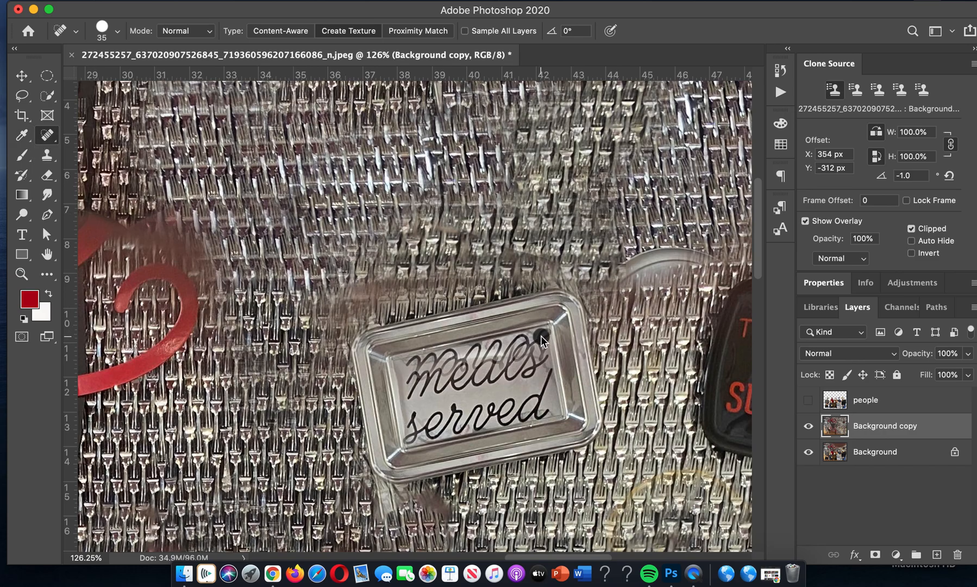
pyautogui.click(525, 341)
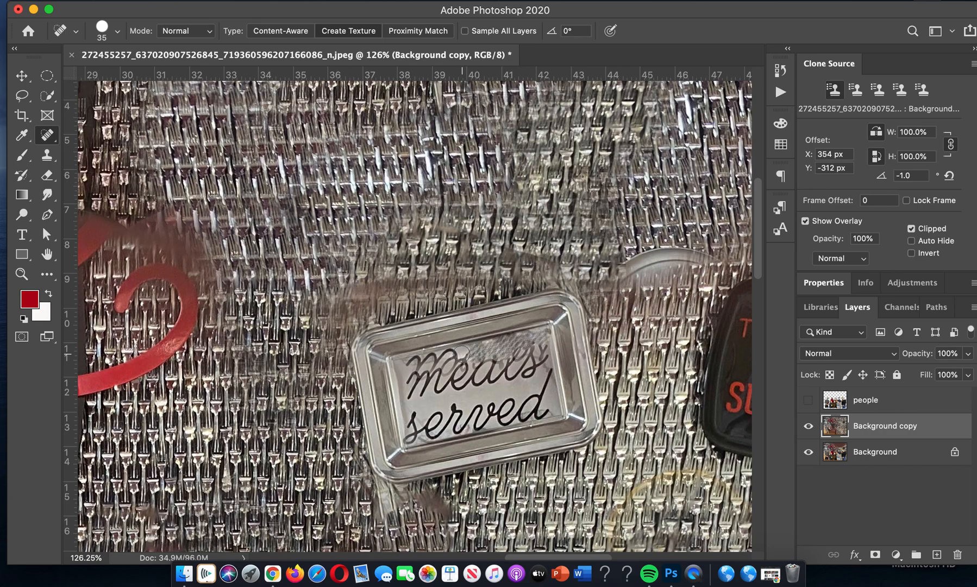
pyautogui.click(445, 359)
pyautogui.click(437, 358)
pyautogui.click(424, 361)
pyautogui.click(415, 362)
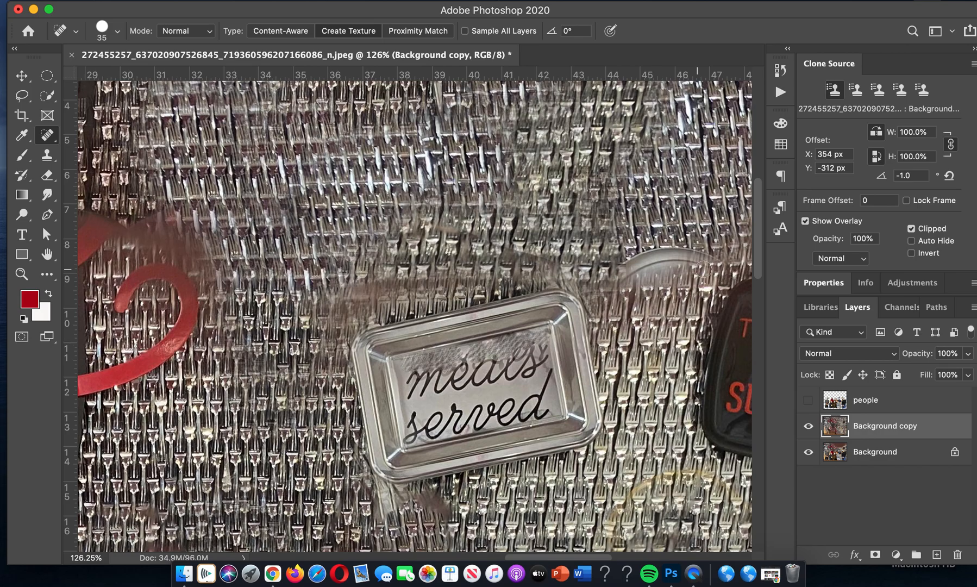
# Remove the curved tray remnant between the two trays by healing it and cloning fork texture over it.
pyautogui.moveTo(633, 256); pyautogui.dragTo(700, 257)
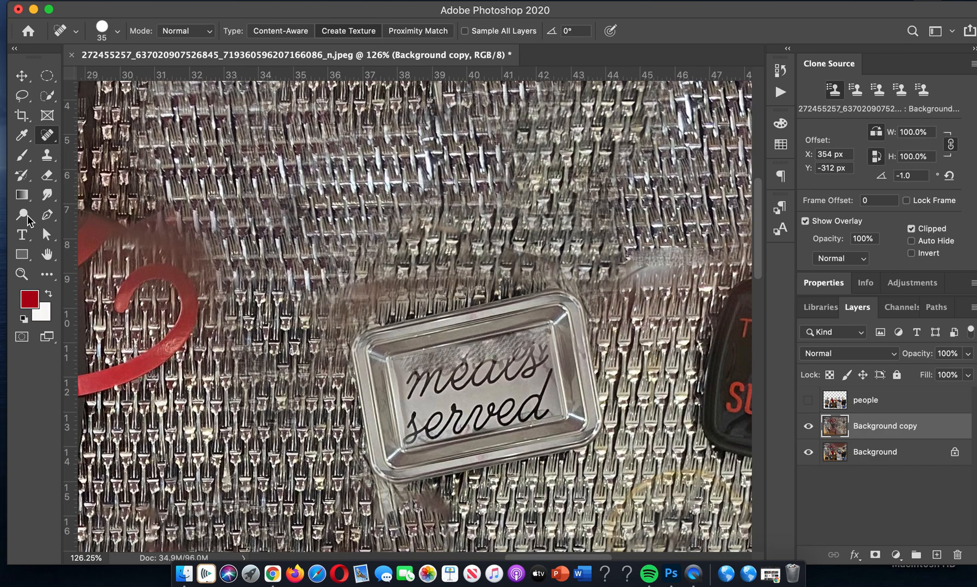
pyautogui.click(47, 155)
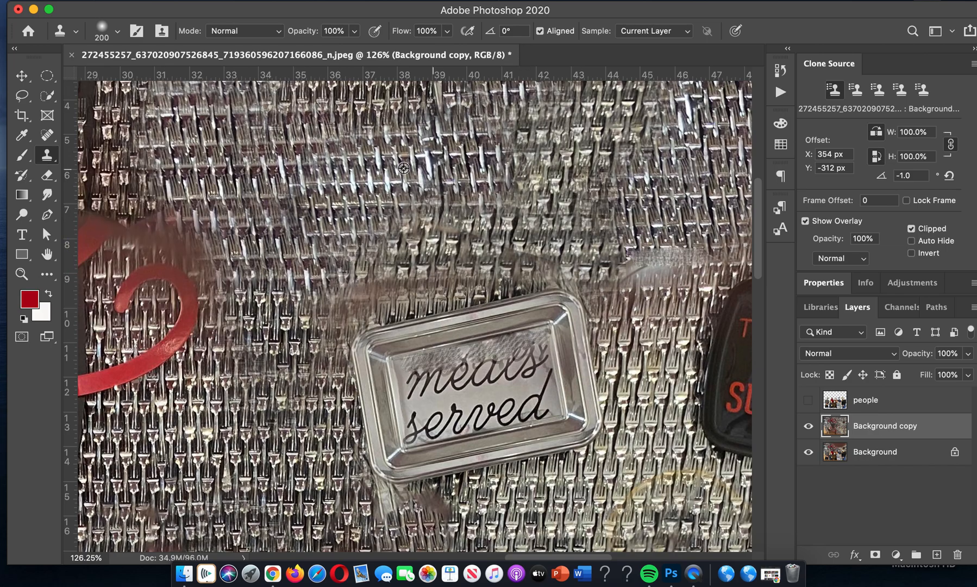
pyautogui.keyDown('alt'); pyautogui.click(199, 179); pyautogui.keyUp('alt')
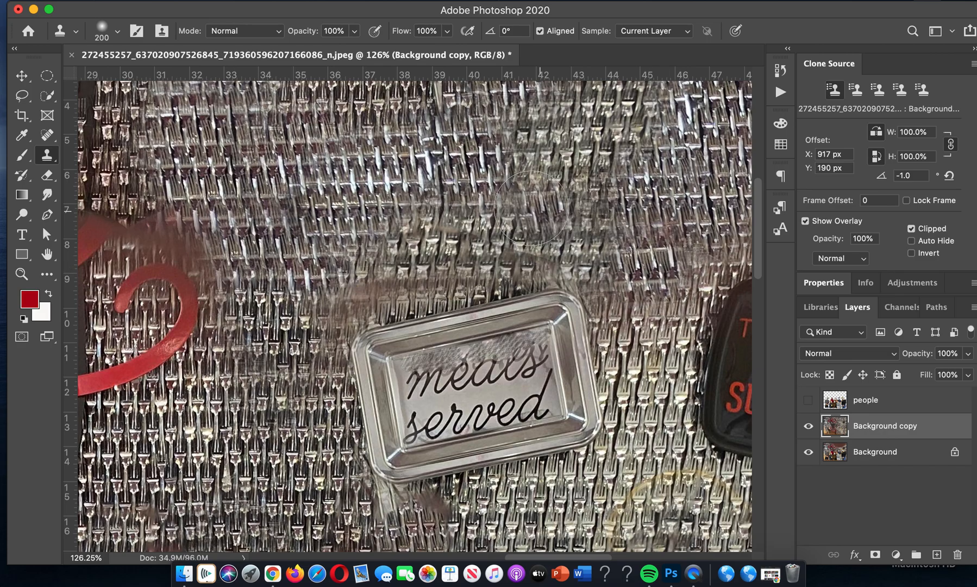
# Reset the clone source's rotation and flips, and clone fork texture over the wall near the photo's right edge.
pyautogui.press('super+minus')
pyautogui.scroll(-5, 524, 207)
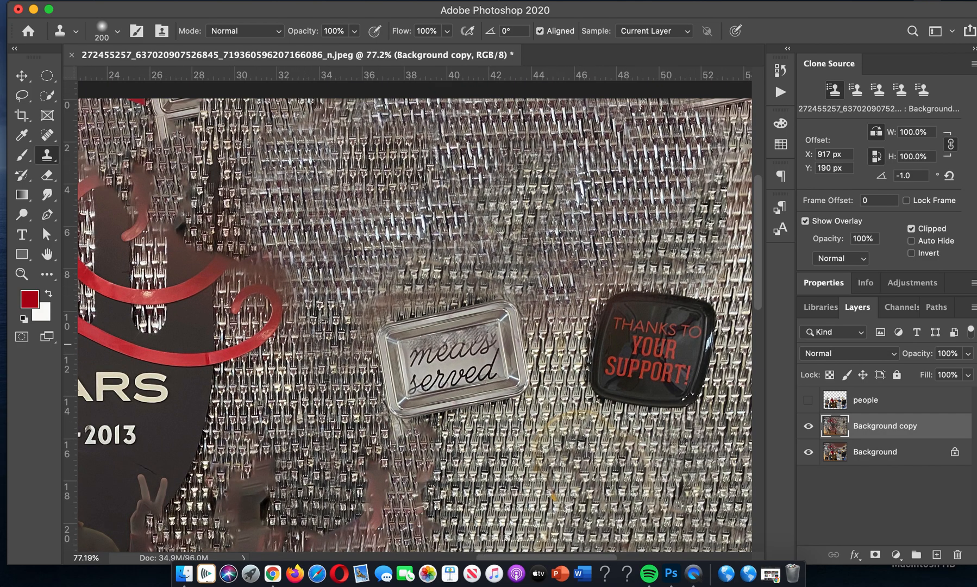
pyautogui.scroll(-1, 525, 207)
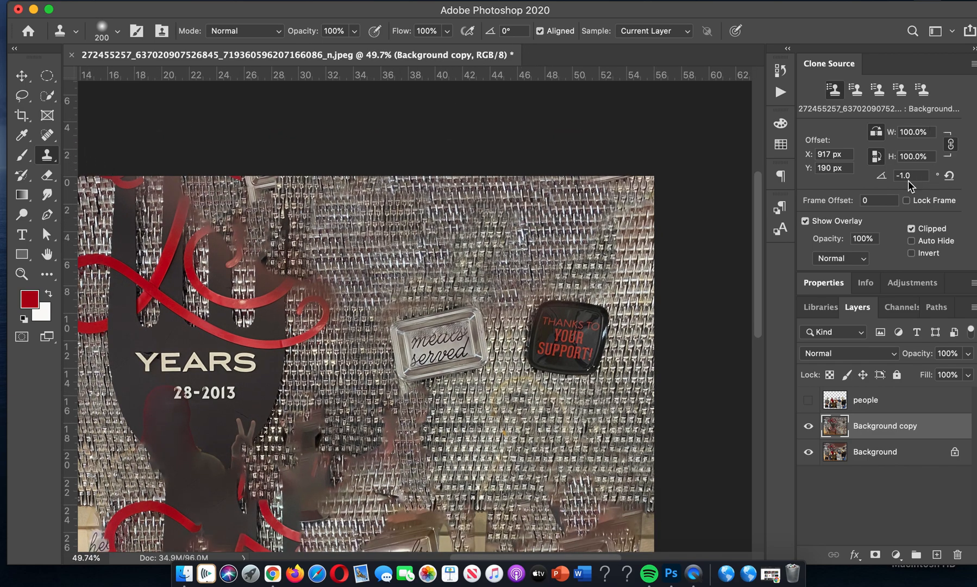
pyautogui.click(947, 175)
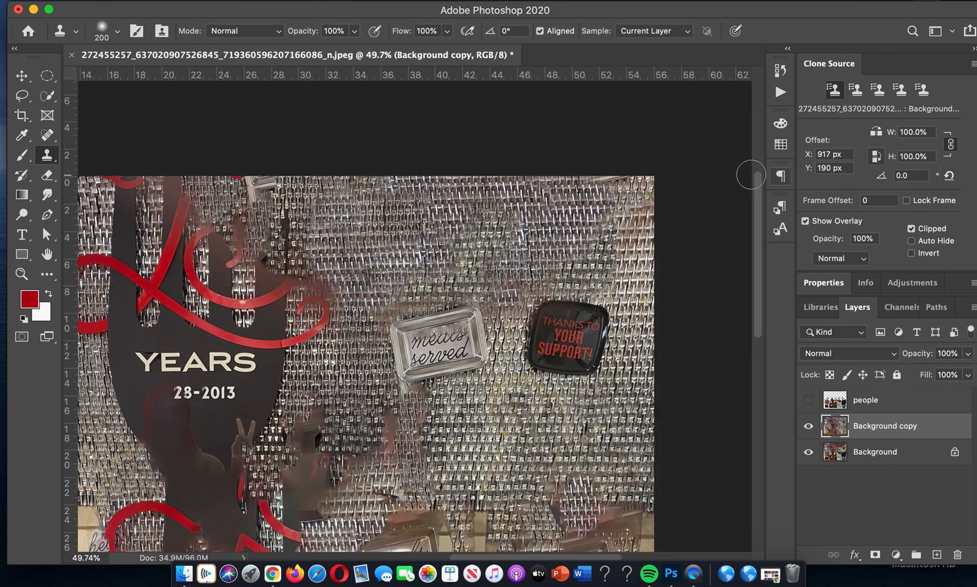
pyautogui.keyDown('alt'); pyautogui.click(378, 227); pyautogui.keyUp('alt')
pyautogui.click(579, 251)
pyautogui.keyDown('alt'); pyautogui.click(380, 227); pyautogui.keyUp('alt')
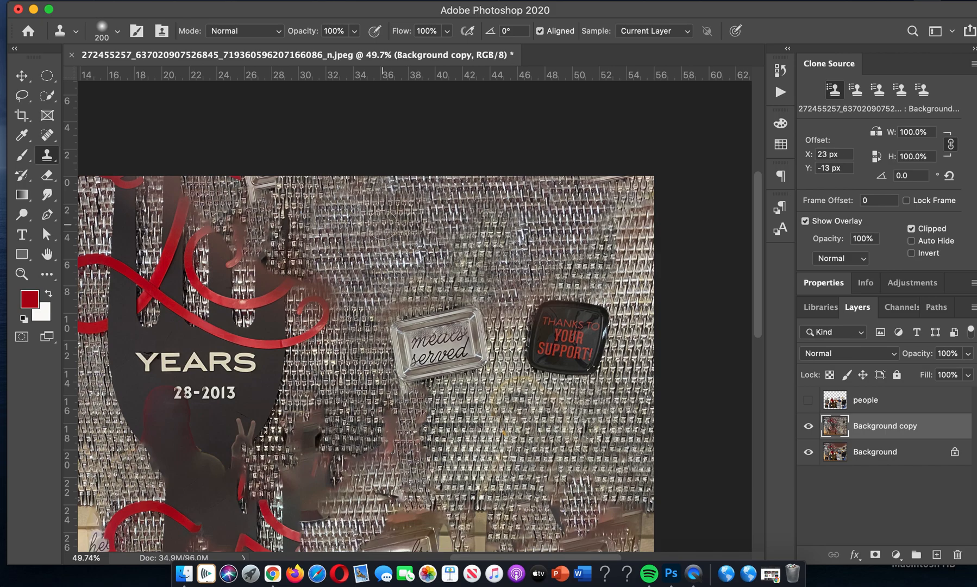
pyautogui.moveTo(632, 235)
pyautogui.mouseDown()
pyautogui.moveTo(609, 236)
pyautogui.moveTo(627, 217)
pyautogui.moveTo(651, 251)
pyautogui.moveTo(588, 198)
pyautogui.moveTo(653, 217)
pyautogui.mouseUp()
# Clone fork texture over the dark and reddish patches beside the red ribbon's curls and along the wall's top edge.
pyautogui.keyDown('alt'); pyautogui.click(379, 214); pyautogui.keyUp('alt')
pyautogui.moveTo(273, 186)
pyautogui.mouseDown()
pyautogui.moveTo(240, 238)
pyautogui.moveTo(242, 257)
pyautogui.moveTo(309, 206)
pyautogui.moveTo(304, 243)
pyautogui.moveTo(285, 257)
pyautogui.moveTo(288, 244)
pyautogui.mouseUp()
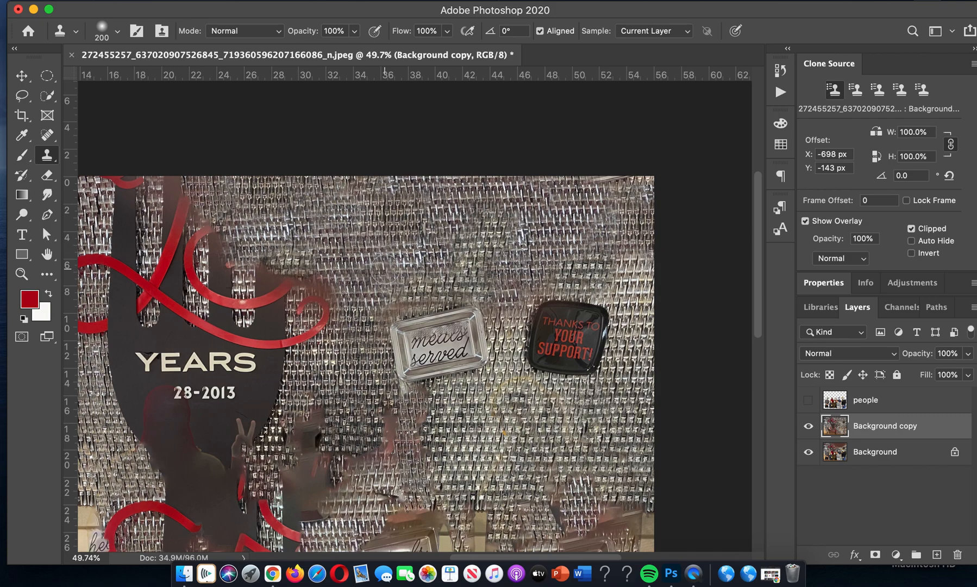
pyautogui.keyDown('alt'); pyautogui.click(357, 391); pyautogui.keyUp('alt')
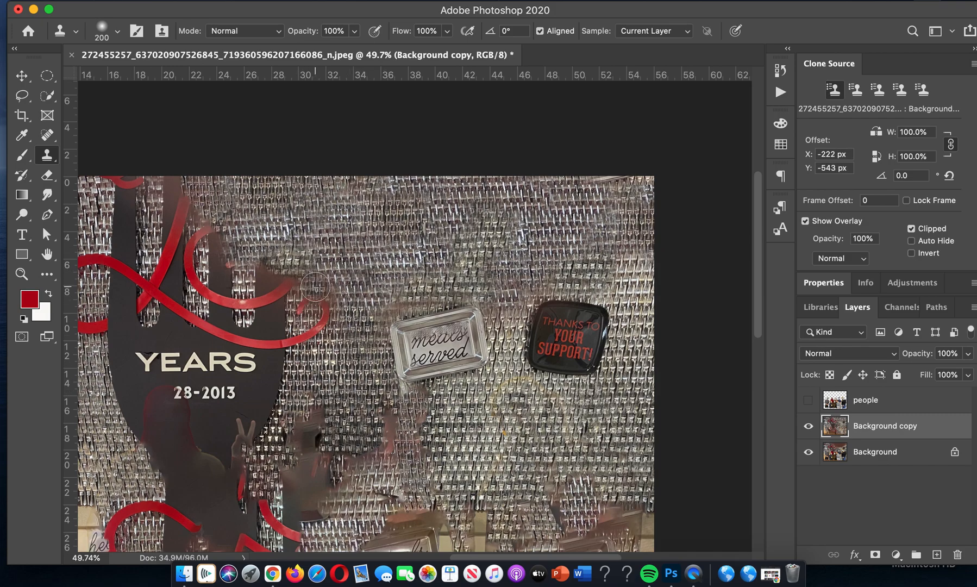
pyautogui.moveTo(314, 283); pyautogui.dragTo(339, 295)
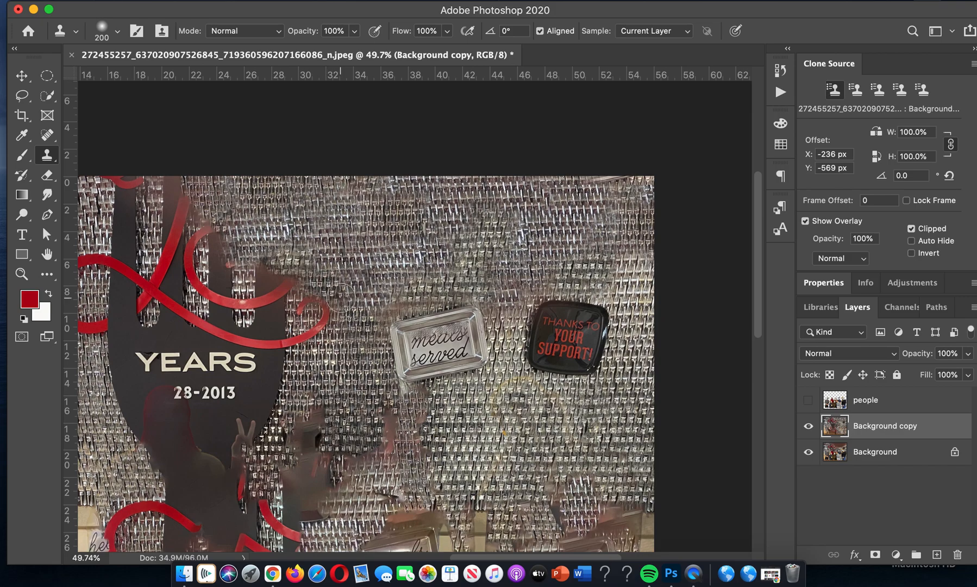
pyautogui.moveTo(453, 188); pyautogui.dragTo(468, 168)
# Check the background against the people layer and clone fork texture beside the red ribbon's upper end.
pyautogui.hscroll(-10, 468, 179)
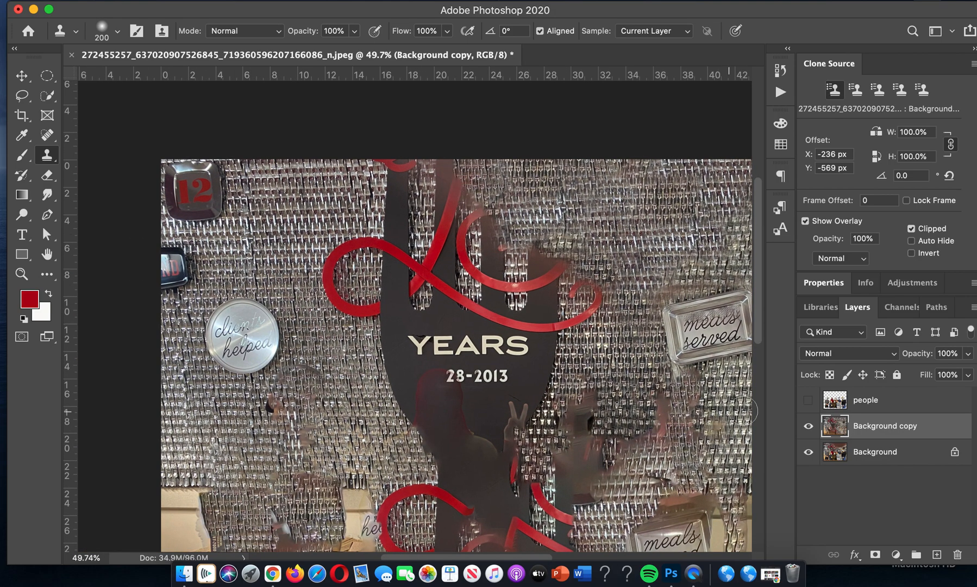
pyautogui.click(807, 401)
pyautogui.click(808, 401)
pyautogui.hscroll(6, 502, 342)
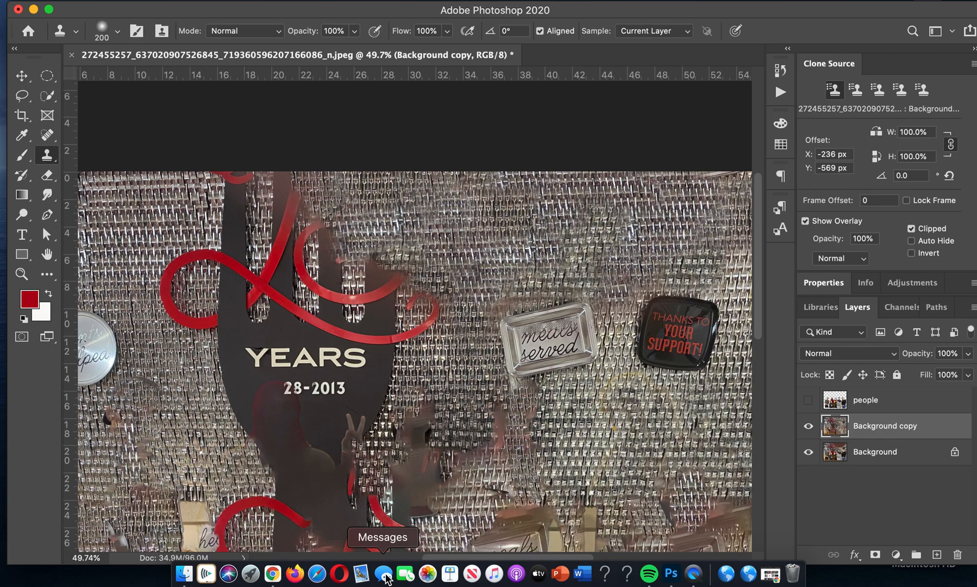
pyautogui.scroll(-3, 282, 450)
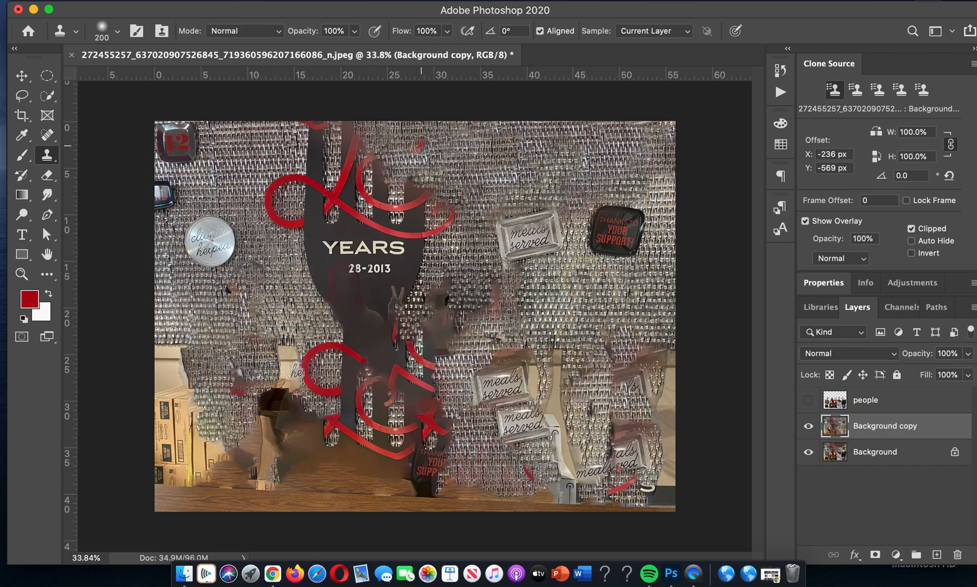
pyautogui.keyDown('alt'); pyautogui.click(467, 131); pyautogui.keyUp('alt')
pyautogui.moveTo(367, 143); pyautogui.dragTo(375, 136)
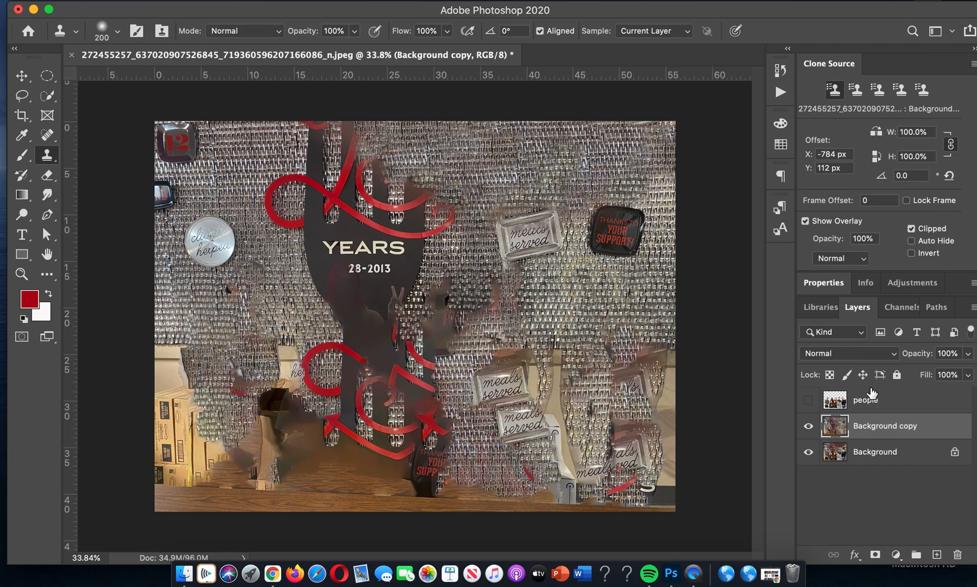
# Hide the Background copy layer and duplicate the original Background layer.
pyautogui.click(808, 426)
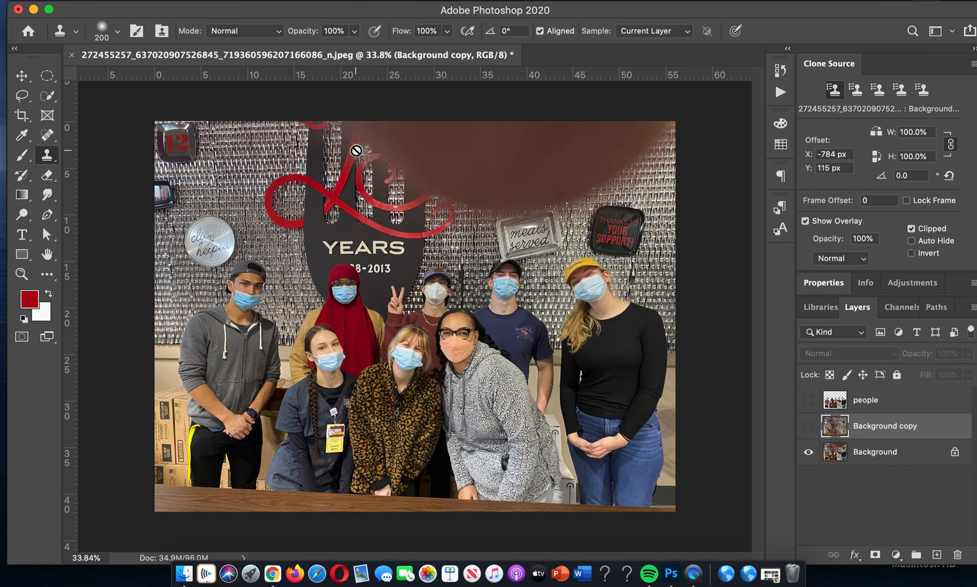
pyautogui.moveTo(880, 465); pyautogui.dragTo(936, 554)
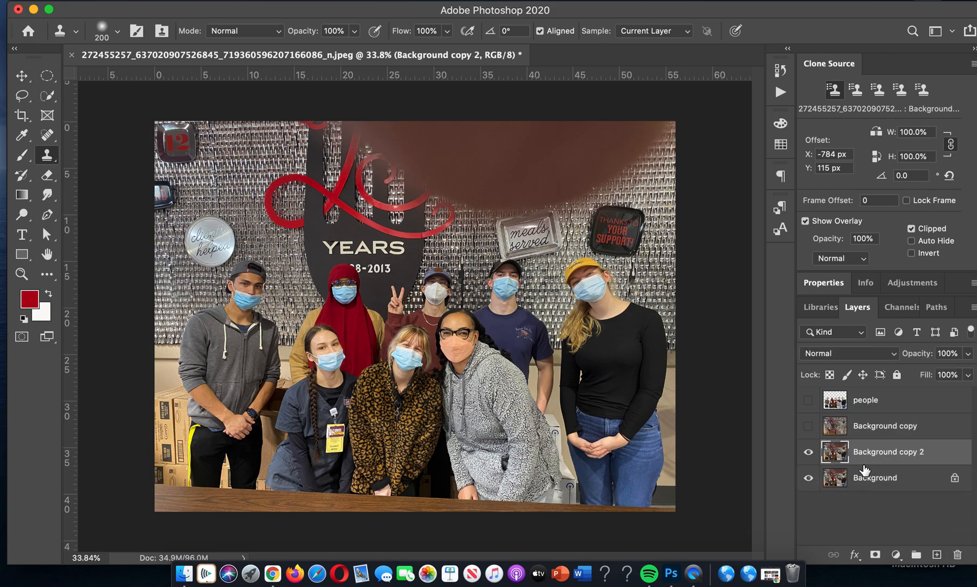
# Select the red ribbon on the duplicated layer with the Magic Wand at a tolerance of 10.
pyautogui.moveTo(39, 102); pyautogui.dragTo(82, 124)
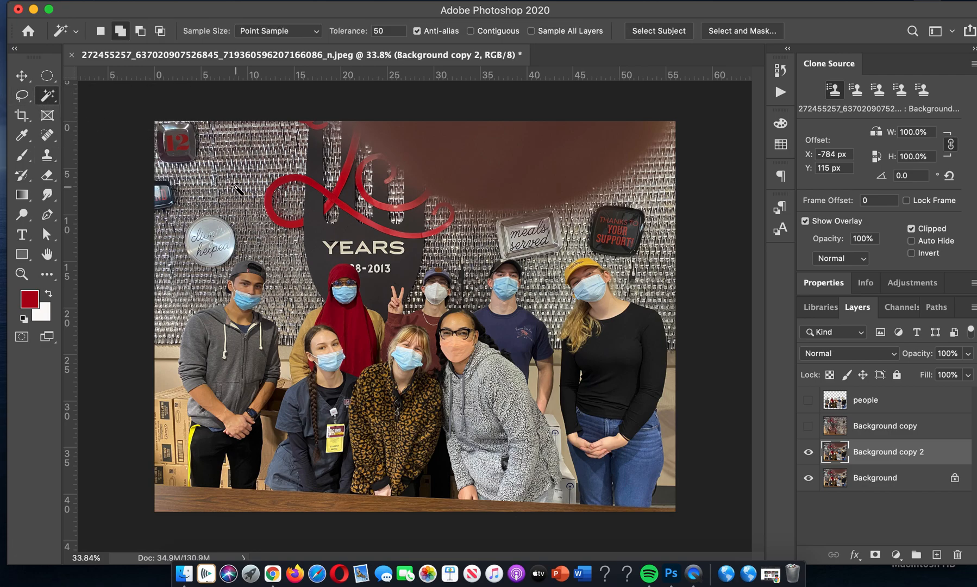
pyautogui.scroll(5, 323, 204)
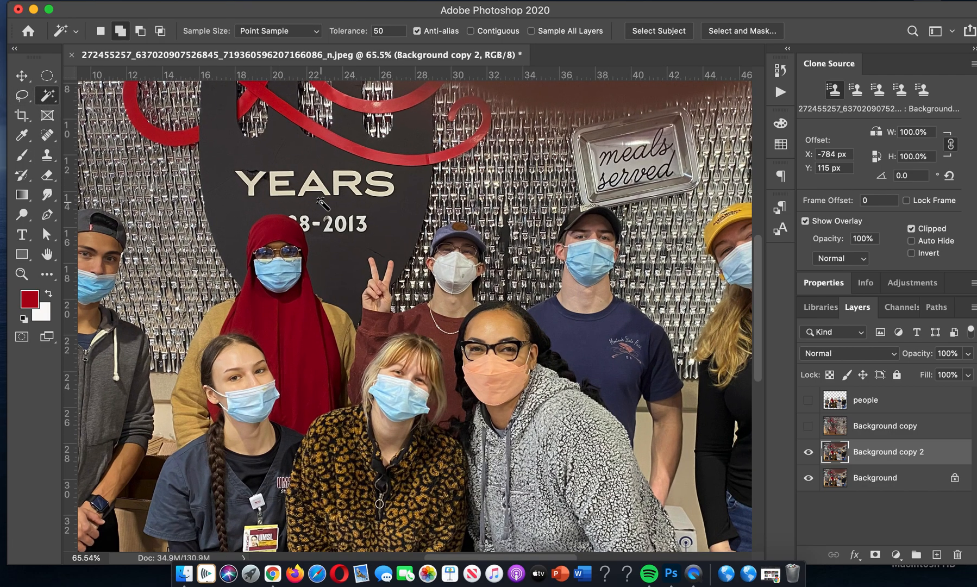
pyautogui.scroll(3, 320, 199)
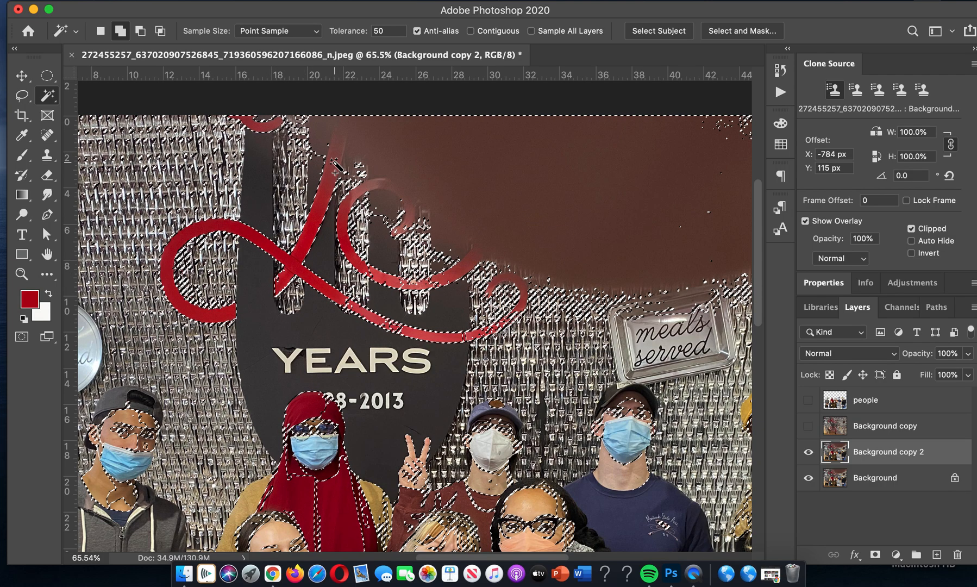
pyautogui.click(384, 30)
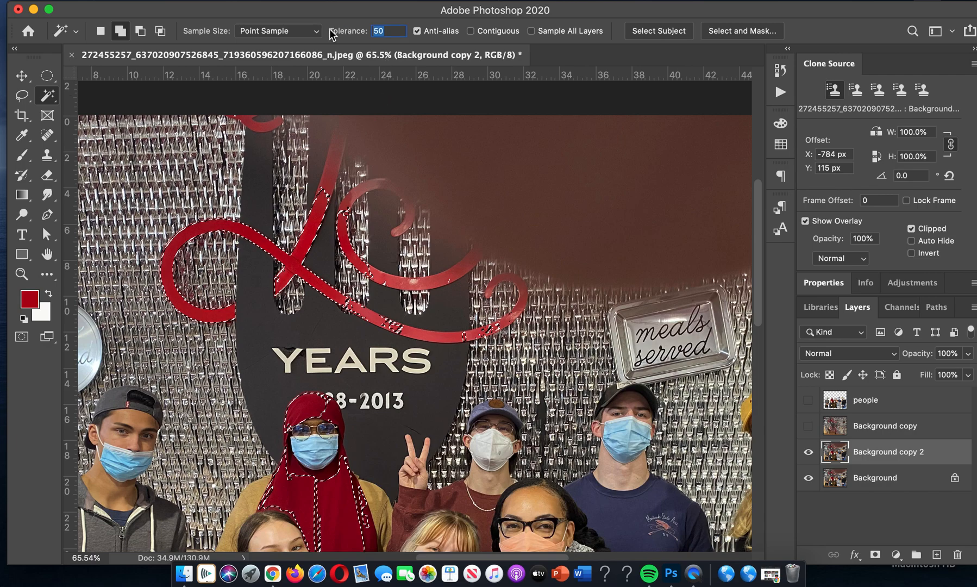
pyautogui.write('10')
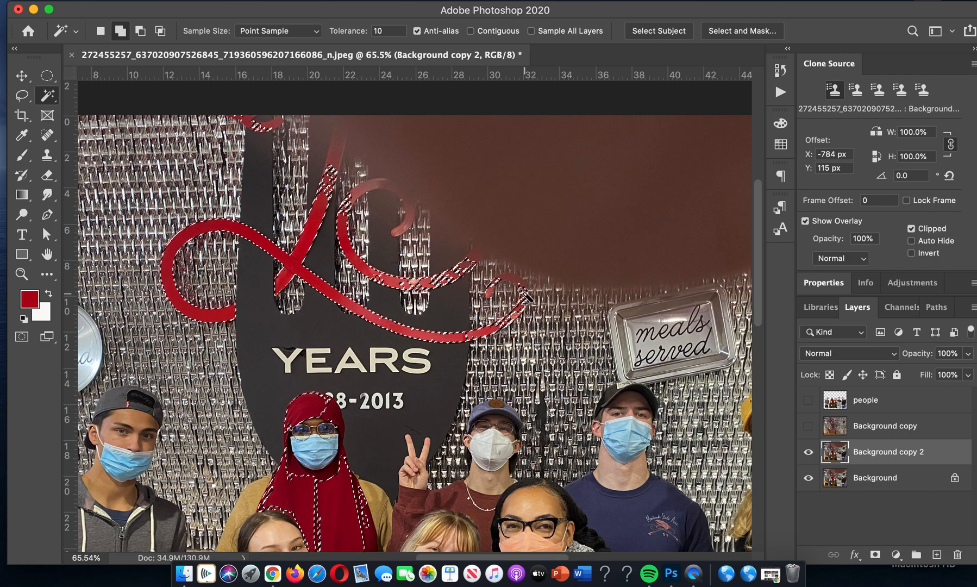
pyautogui.click(337, 156)
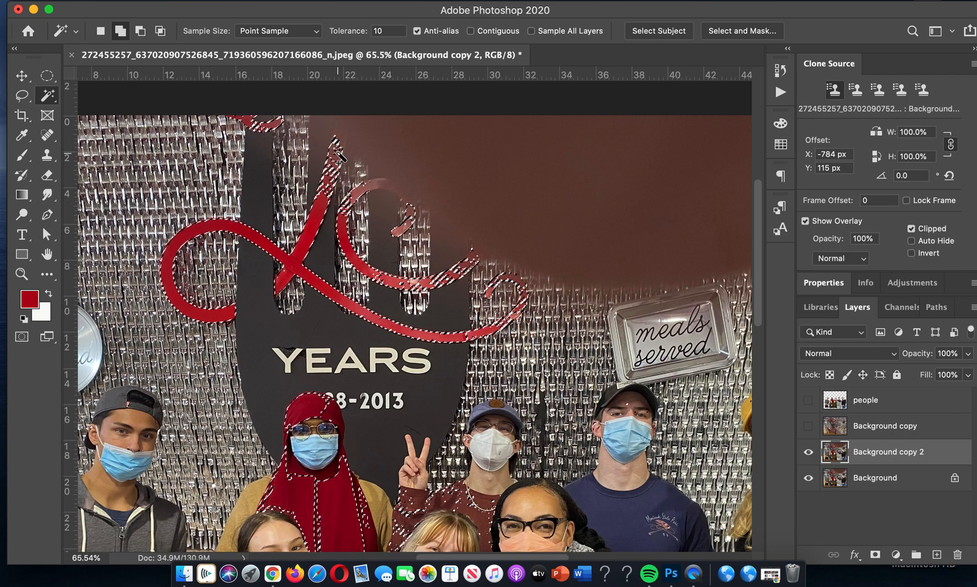
# Trim the stray wall area around the ribbon piece at the photo's upper edge out of the selection with Quick Selection.
pyautogui.rightClick(49, 100)
pyautogui.click(93, 107)
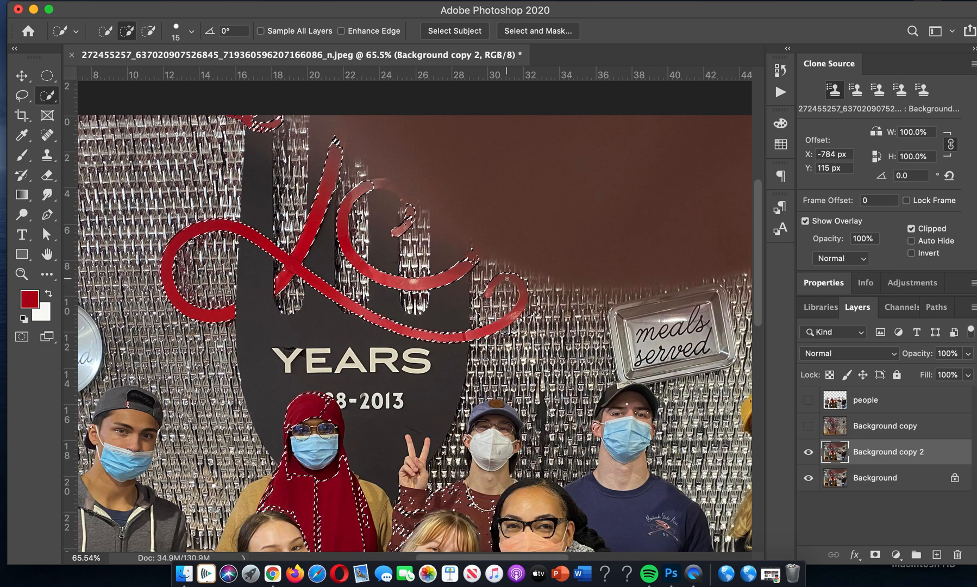
pyautogui.press('alt')
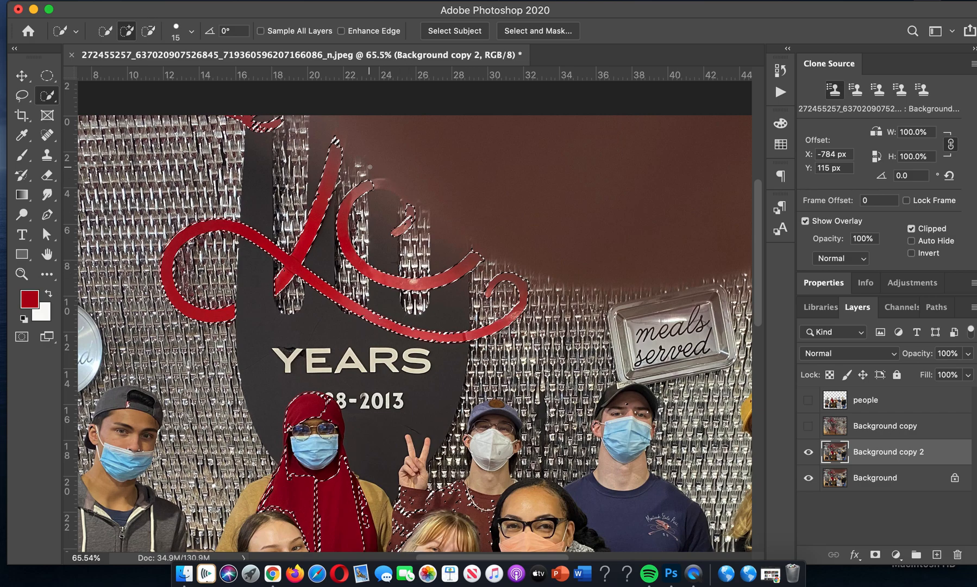
pyautogui.click(257, 128)
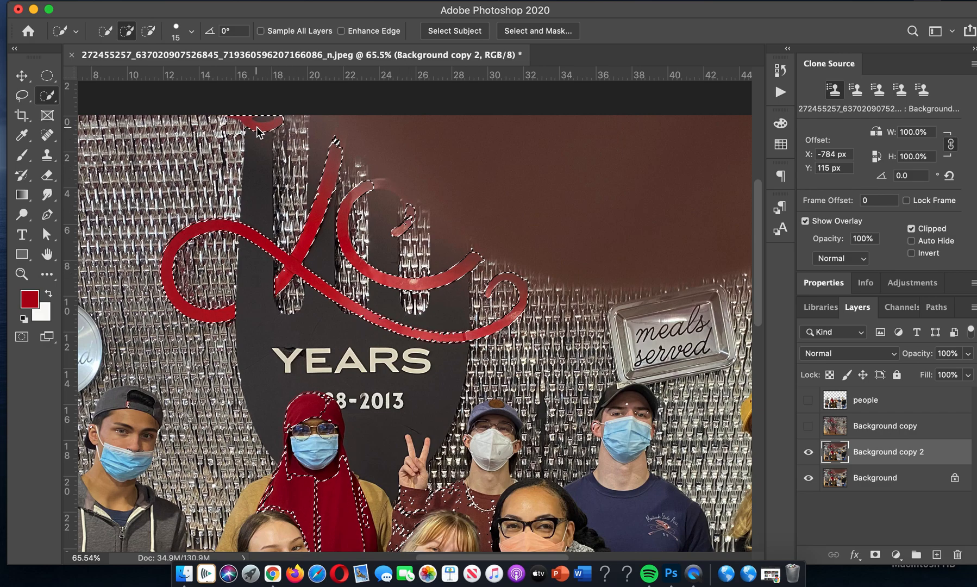
pyautogui.keyDown('alt'); pyautogui.click(227, 121); pyautogui.keyUp('alt')
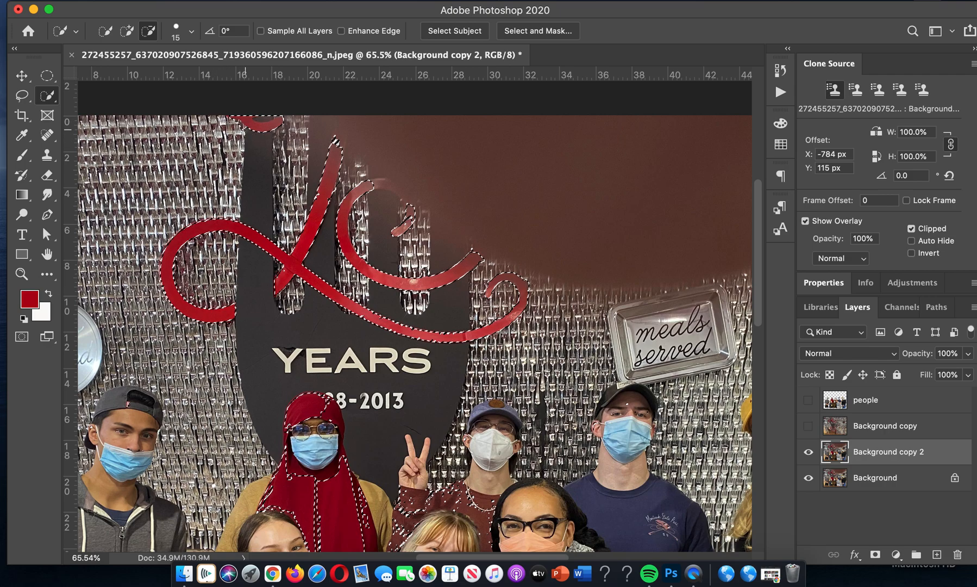
# Add the unselected parts of the ribbon's upper curl to the selection with the Lasso.
pyautogui.click(24, 97)
pyautogui.click(118, 36)
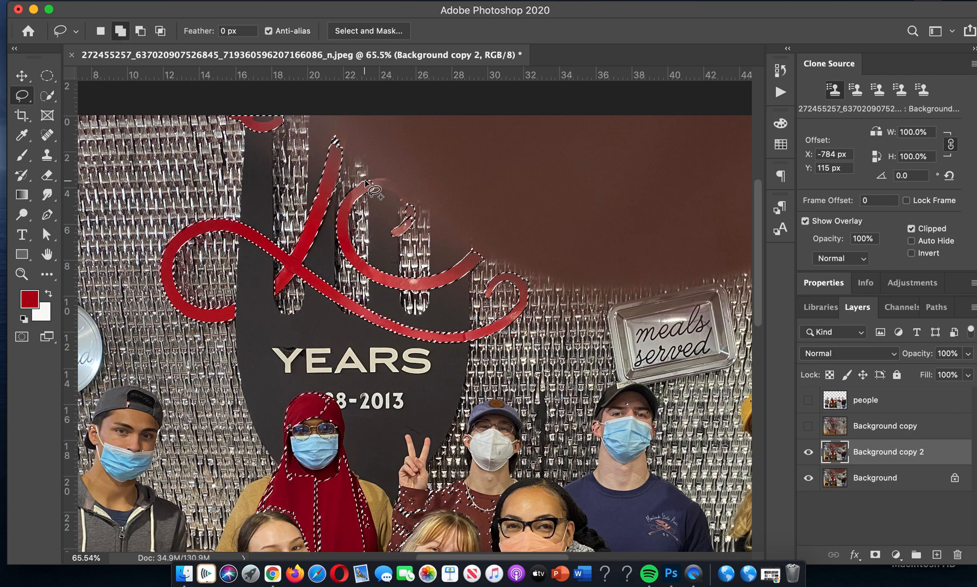
pyautogui.moveTo(379, 179)
pyautogui.mouseDown()
pyautogui.moveTo(406, 191)
pyautogui.moveTo(413, 228)
pyautogui.moveTo(402, 201)
pyautogui.moveTo(369, 192)
pyautogui.moveTo(385, 186)
pyautogui.mouseUp()
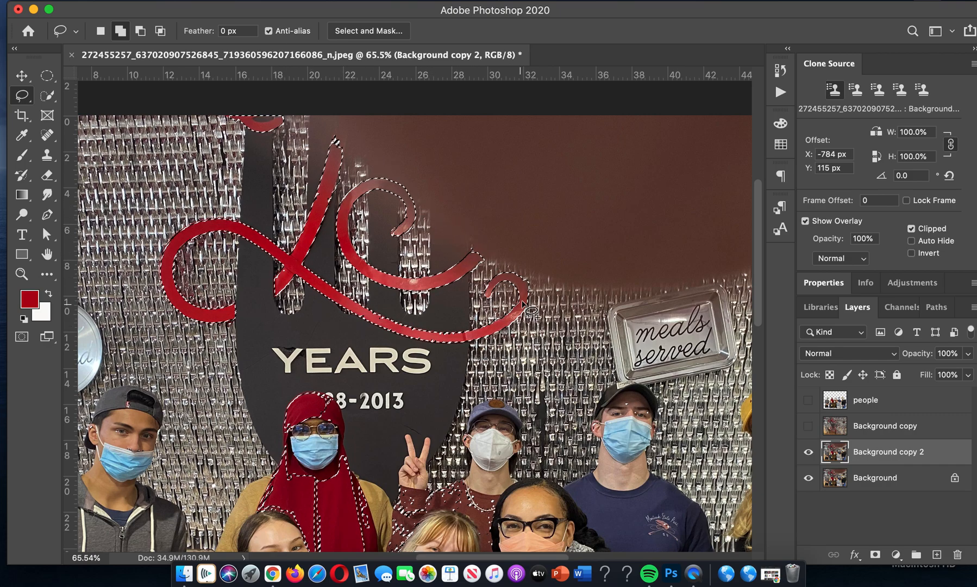
# Create a new layer above the people layer and subtract the people and wall signs from the ribbon selection with the Lasso.
pyautogui.click(857, 393)
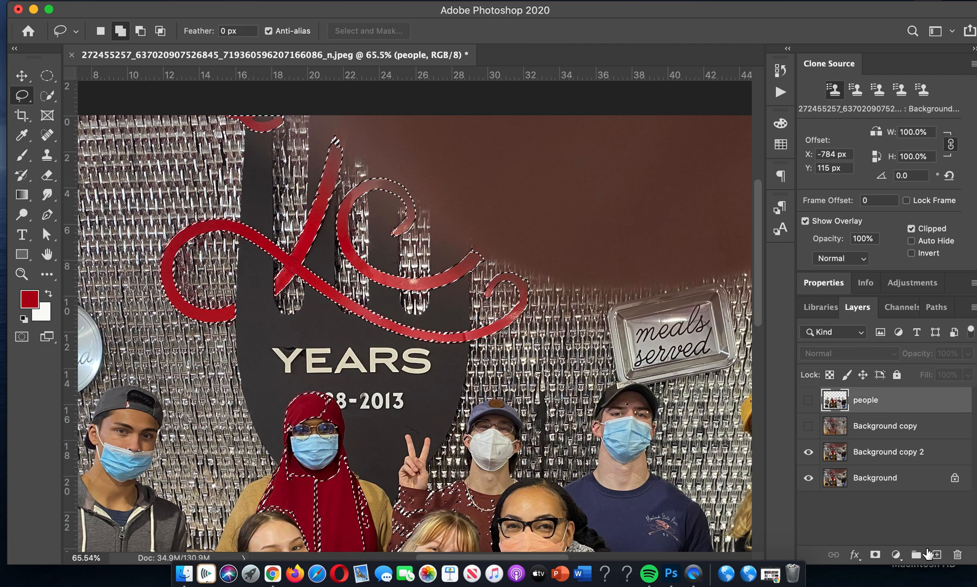
pyautogui.click(936, 554)
pyautogui.scroll(-5, 434, 359)
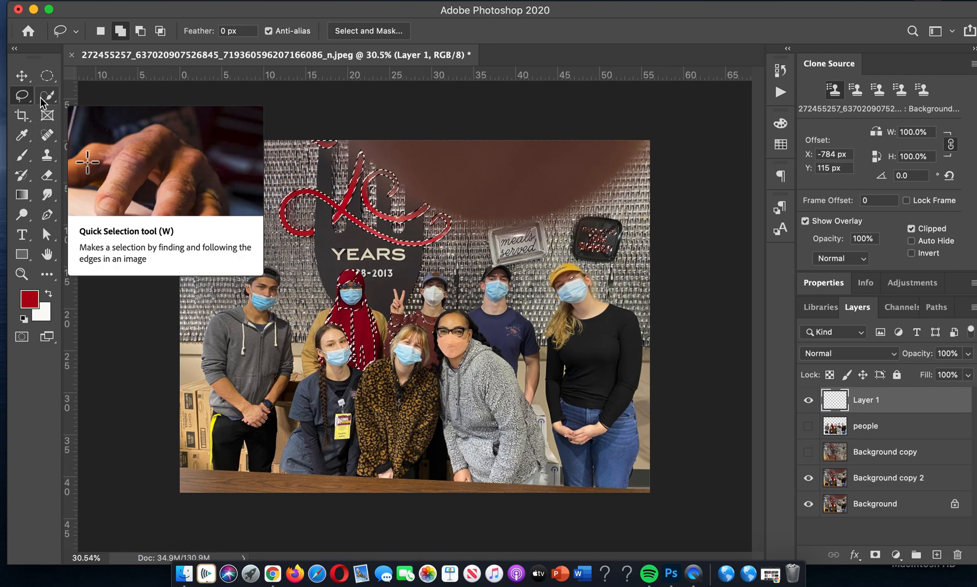
pyautogui.click(140, 31)
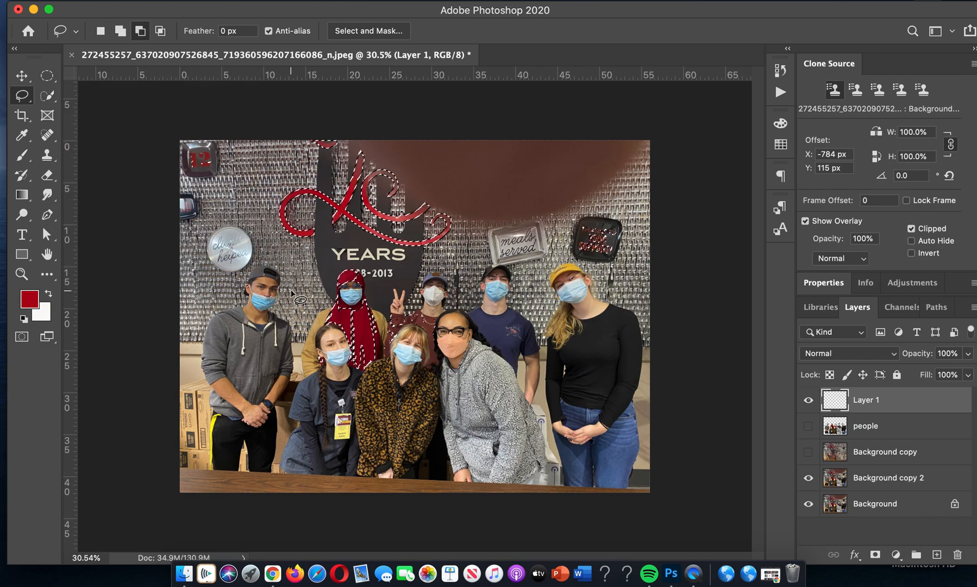
pyautogui.moveTo(248, 261)
pyautogui.mouseDown()
pyautogui.moveTo(171, 414)
pyautogui.moveTo(186, 512)
pyautogui.moveTo(275, 546)
pyautogui.moveTo(476, 563)
pyautogui.moveTo(660, 533)
pyautogui.moveTo(675, 474)
pyautogui.moveTo(676, 337)
pyautogui.moveTo(650, 205)
pyautogui.moveTo(615, 182)
pyautogui.moveTo(554, 176)
pyautogui.moveTo(504, 197)
pyautogui.moveTo(469, 232)
pyautogui.mouseUp()
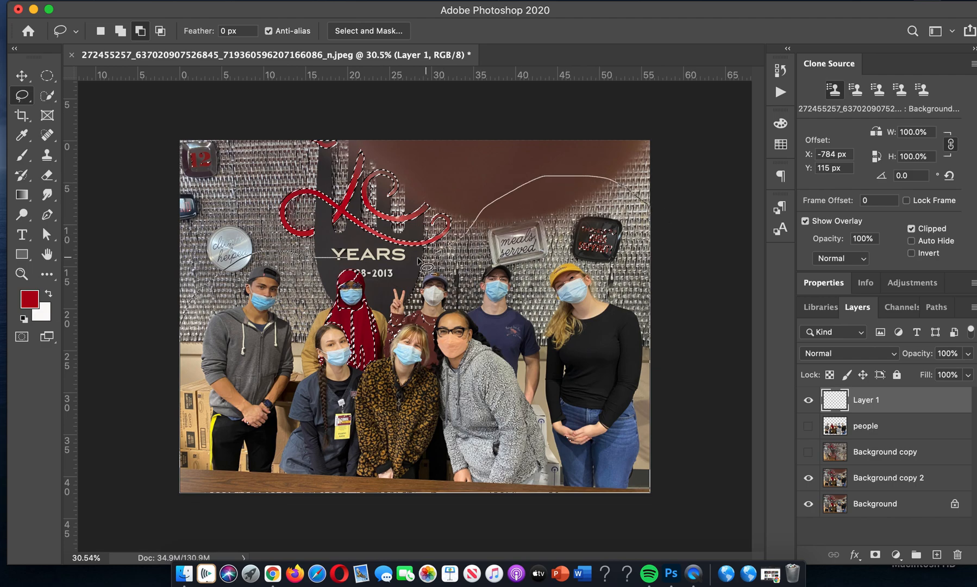
pyautogui.moveTo(357, 266); pyautogui.dragTo(351, 263)
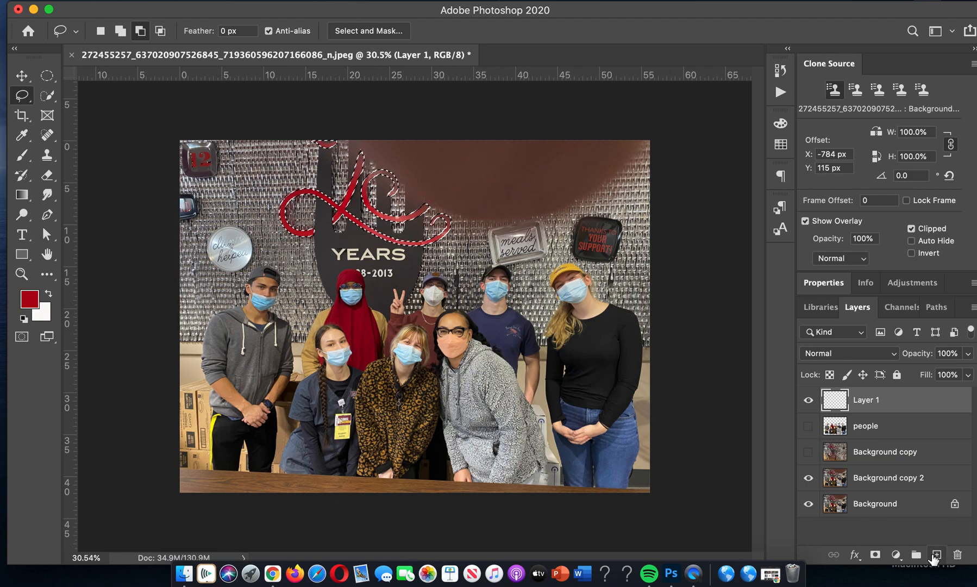
# Rename the new layer as Red.
pyautogui.doubleClick(857, 401)
pyautogui.write('Red')
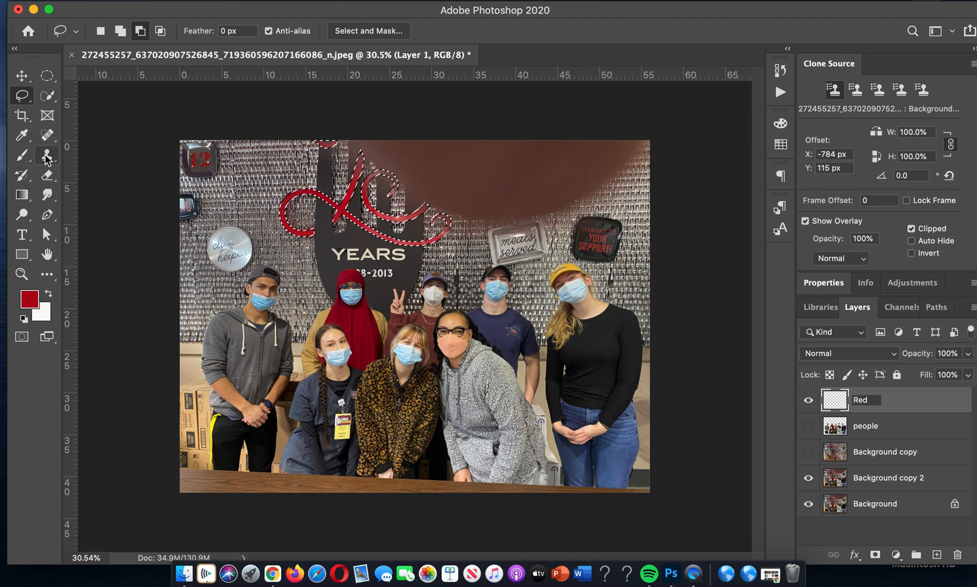
pyautogui.scroll(6, 268, 223)
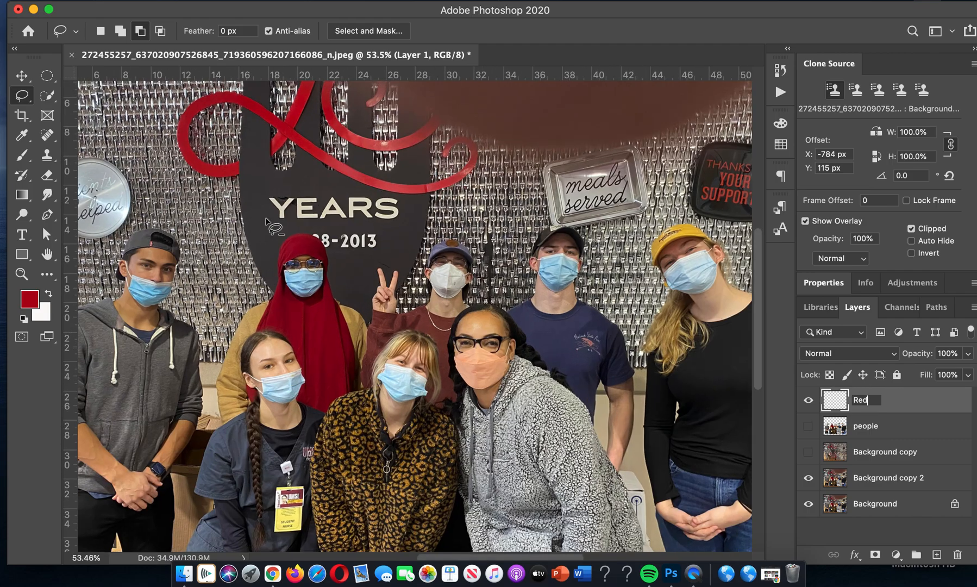
pyautogui.scroll(4, 268, 223)
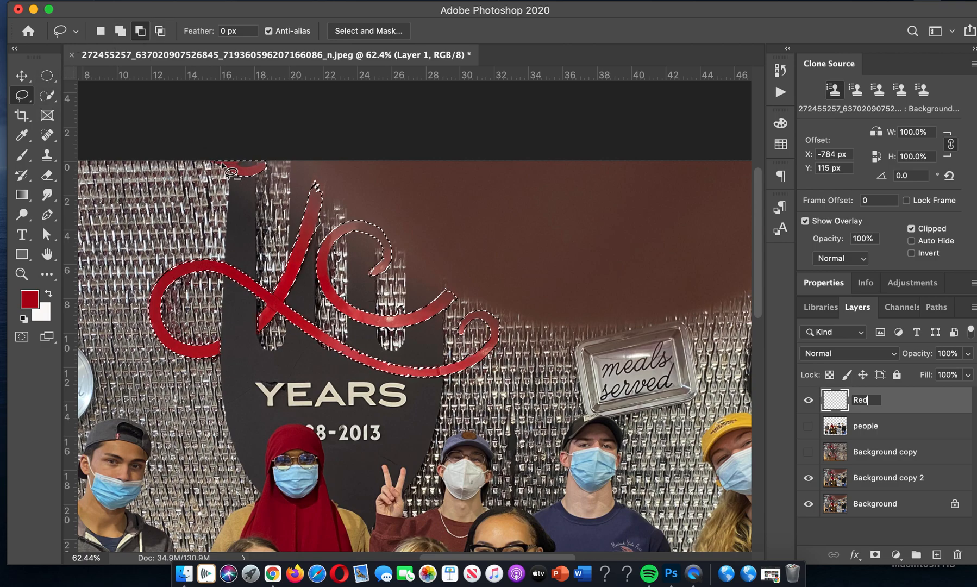
pyautogui.press('Return')
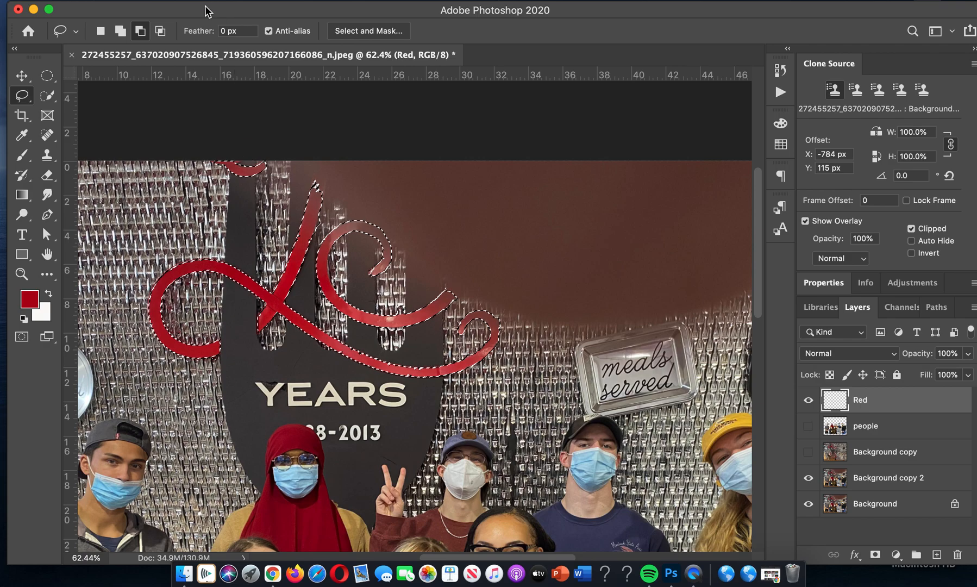
# Paint the selected ribbon red on the Red layer with the Brush at 76% opacity, then deselect it.
pyautogui.click(22, 159)
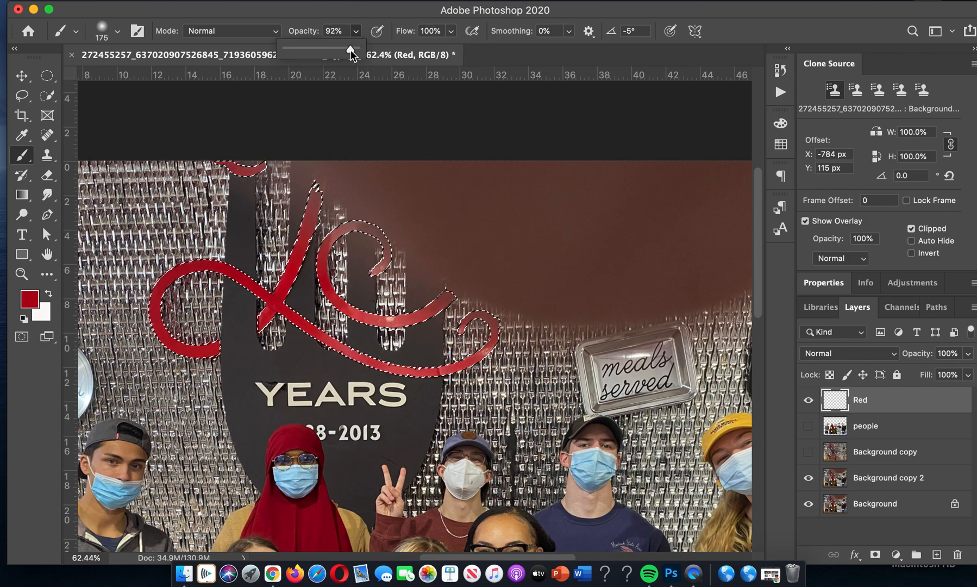
pyautogui.moveTo(340, 50); pyautogui.dragTo(338, 50)
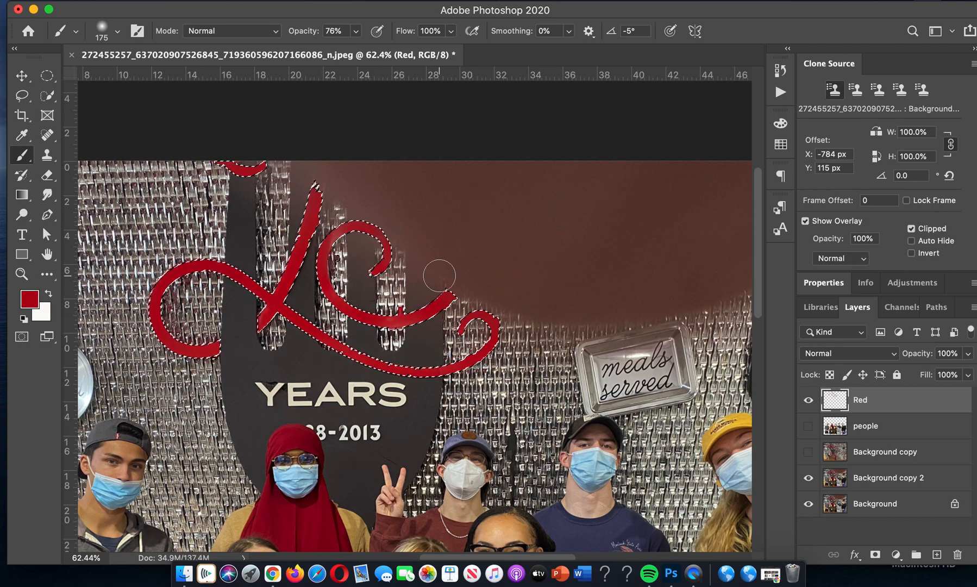
pyautogui.scroll(3, 439, 275)
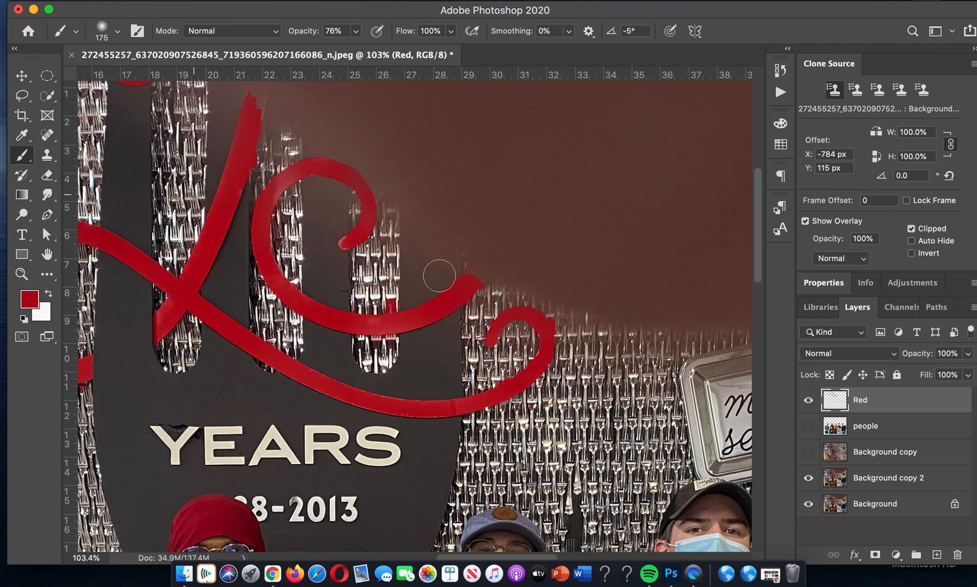
pyautogui.click(48, 175)
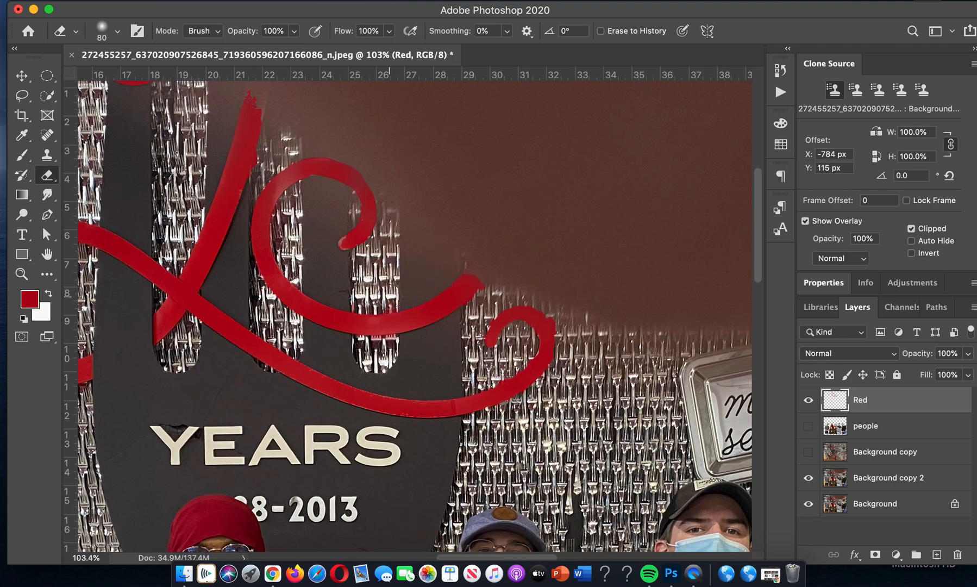
pyautogui.moveTo(18, 62); pyautogui.dragTo(19, 65)
pyautogui.click(19, 68)
pyautogui.scroll(-3, 403, 251)
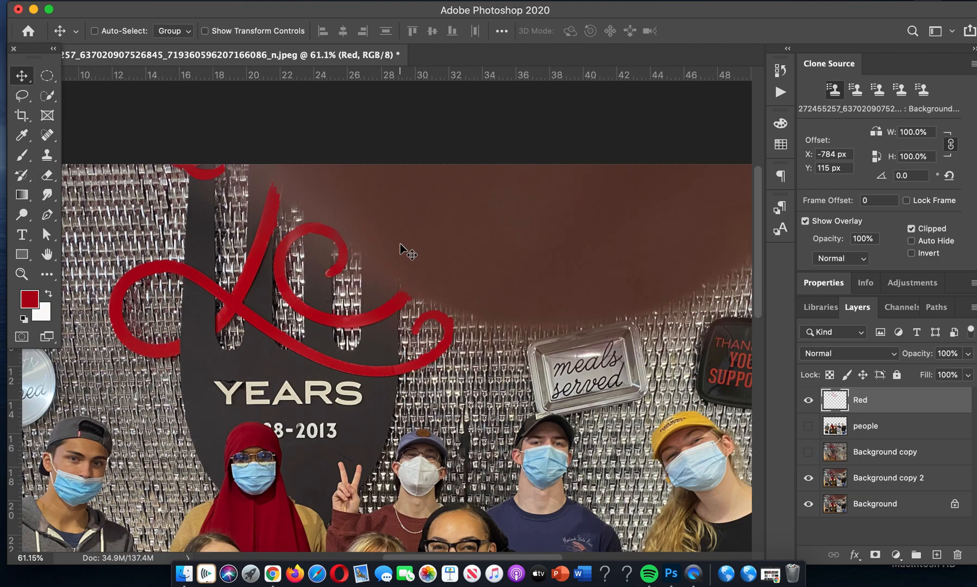
# Hide the Background layer and show the Background copy layer beneath the painted ribbon.
pyautogui.click(808, 504)
pyautogui.click(809, 478)
pyautogui.click(808, 478)
pyautogui.click(808, 452)
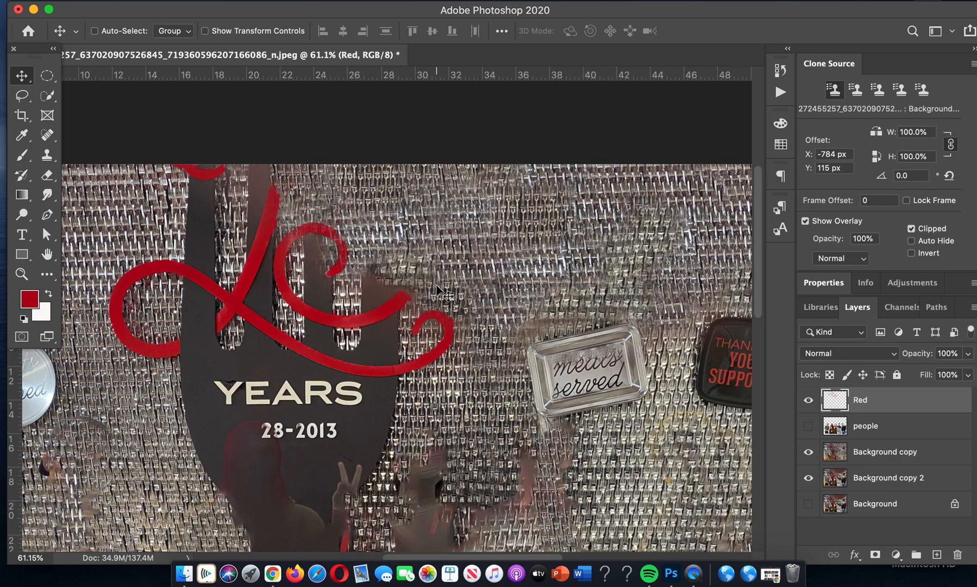
pyautogui.rightClick(837, 399)
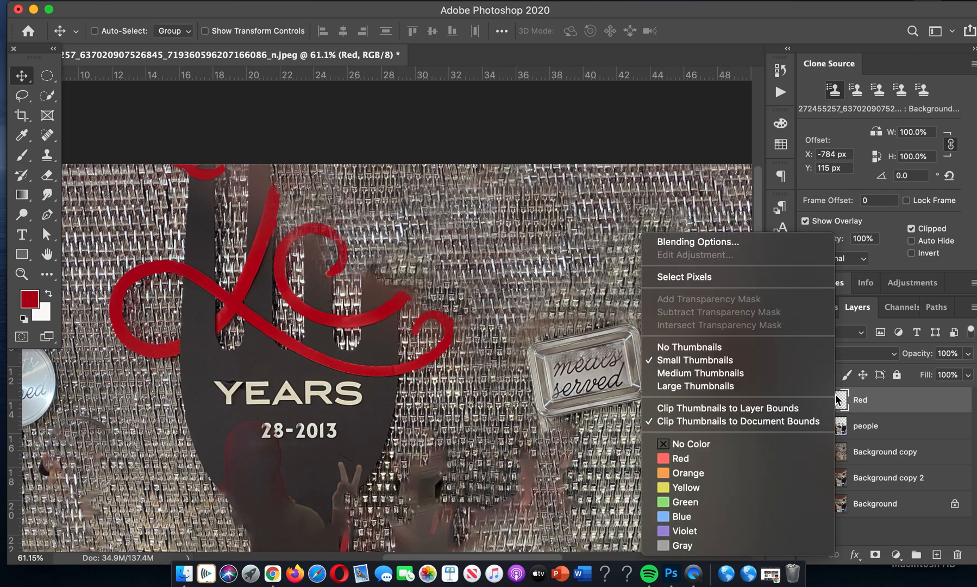
pyautogui.click(685, 276)
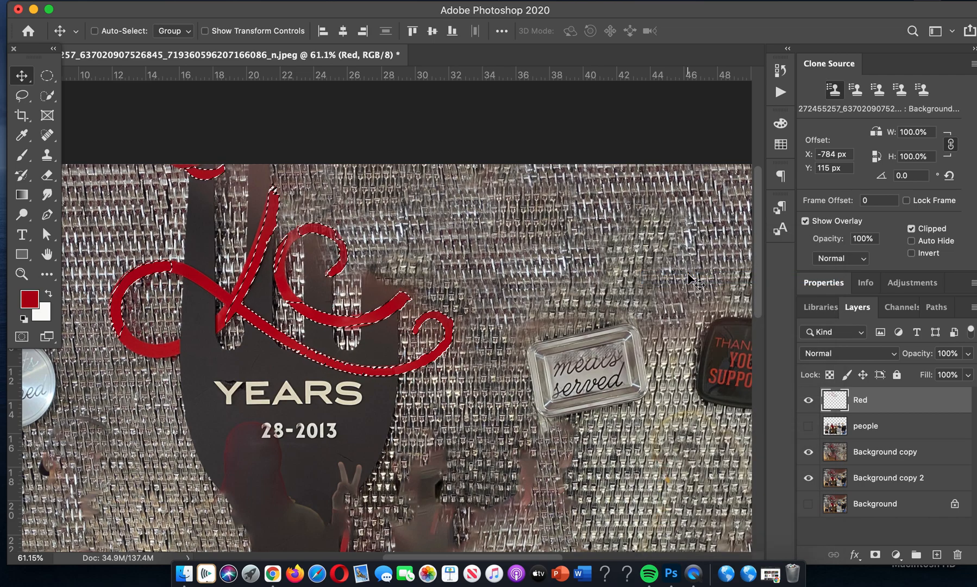
pyautogui.press('super+d')
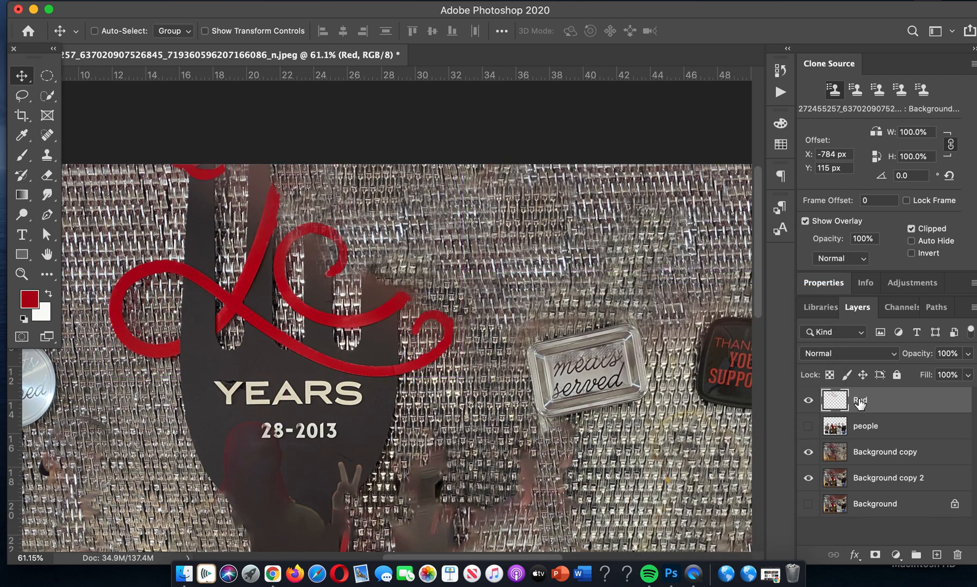
pyautogui.click(808, 427)
pyautogui.click(808, 426)
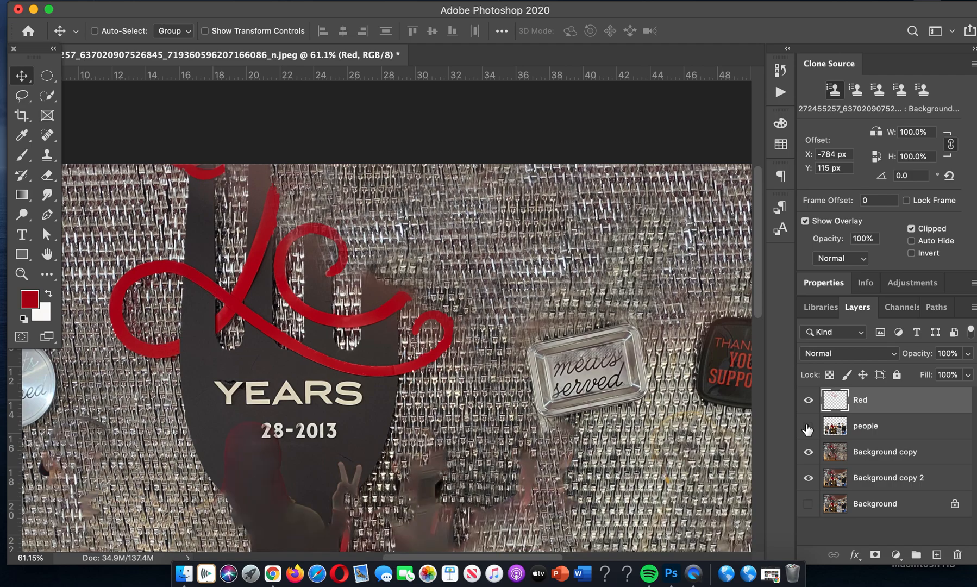
# Clone the dark fork's outer tine on the Background copy layer to extend its shortened opposite tine up the wall.
pyautogui.click(839, 458)
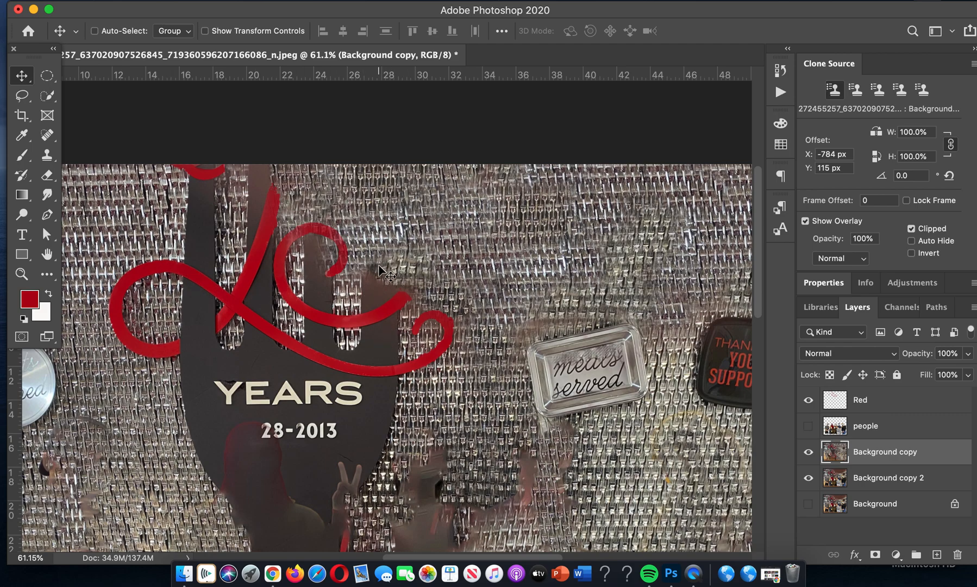
pyautogui.scroll(-5, 470, 281)
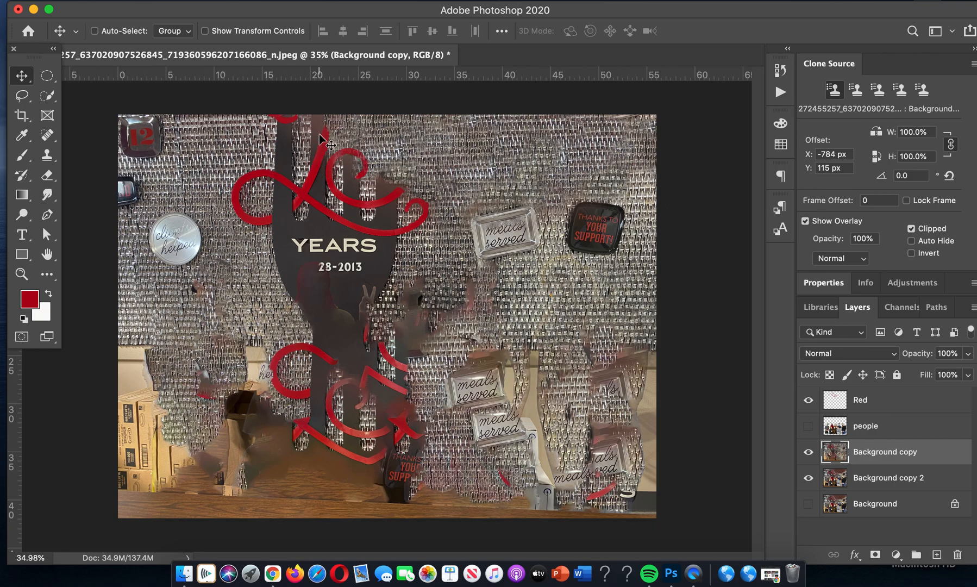
pyautogui.click(48, 155)
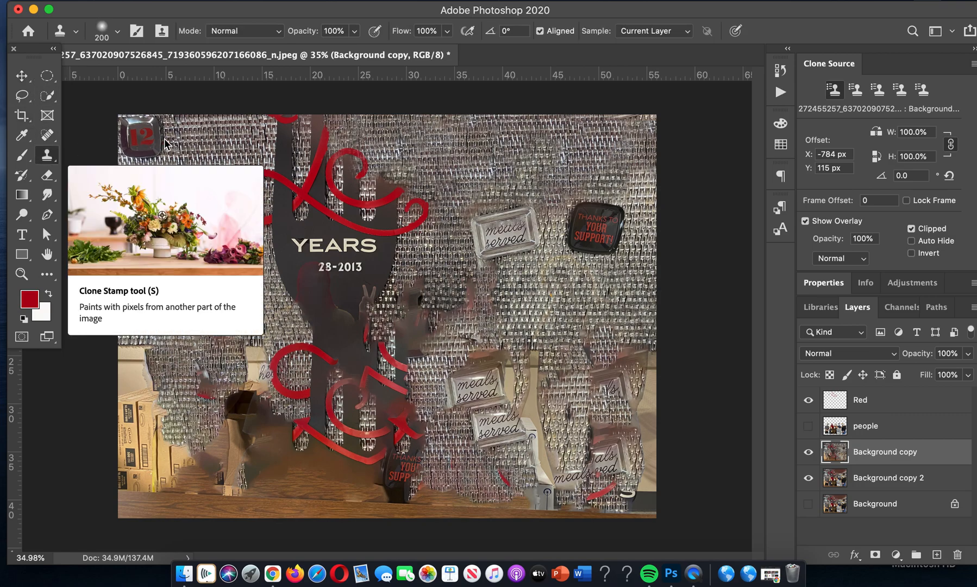
pyautogui.keyDown('alt'); pyautogui.click(275, 144); pyautogui.keyUp('alt')
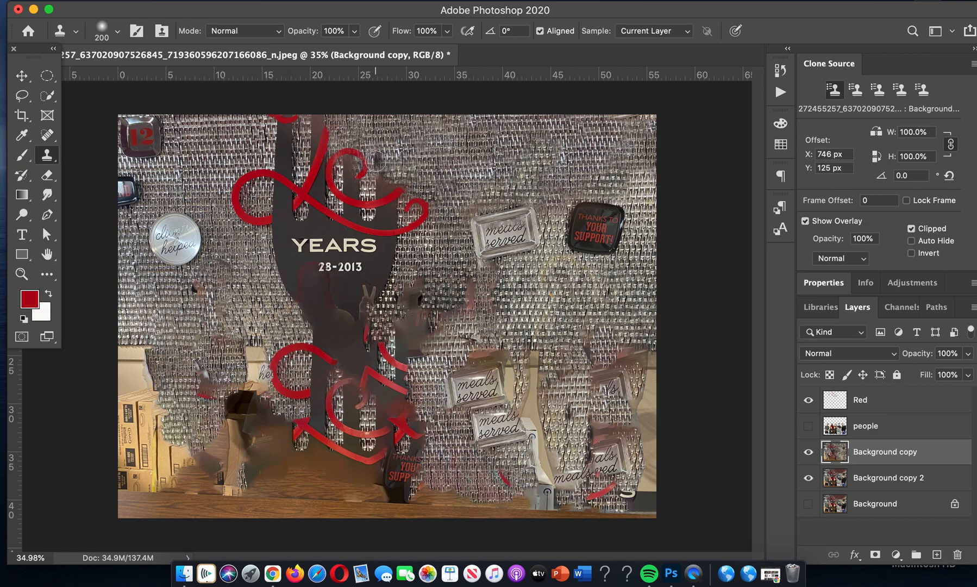
pyautogui.click(377, 168)
pyautogui.moveTo(378, 169)
pyautogui.mouseDown()
pyautogui.moveTo(387, 139)
pyautogui.moveTo(393, 182)
pyautogui.moveTo(399, 130)
pyautogui.mouseUp()
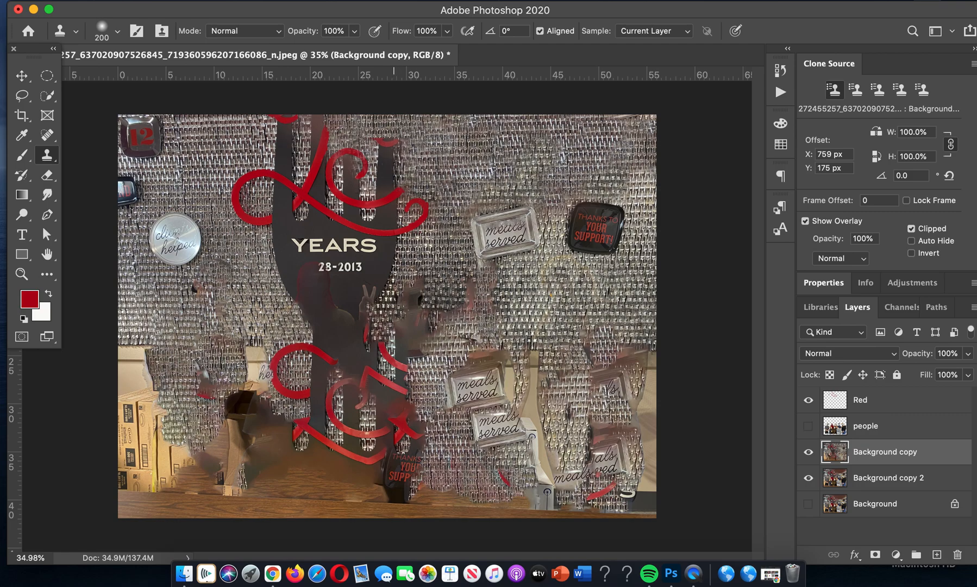
# Flip the clone source horizontally, rotate it to -13.7°, and clone the ribbon's large loop onto the cut-off end of the C-shaped curl.
pyautogui.click(399, 196)
pyautogui.click(876, 133)
pyautogui.keyDown('alt'); pyautogui.click(242, 219); pyautogui.keyUp('alt')
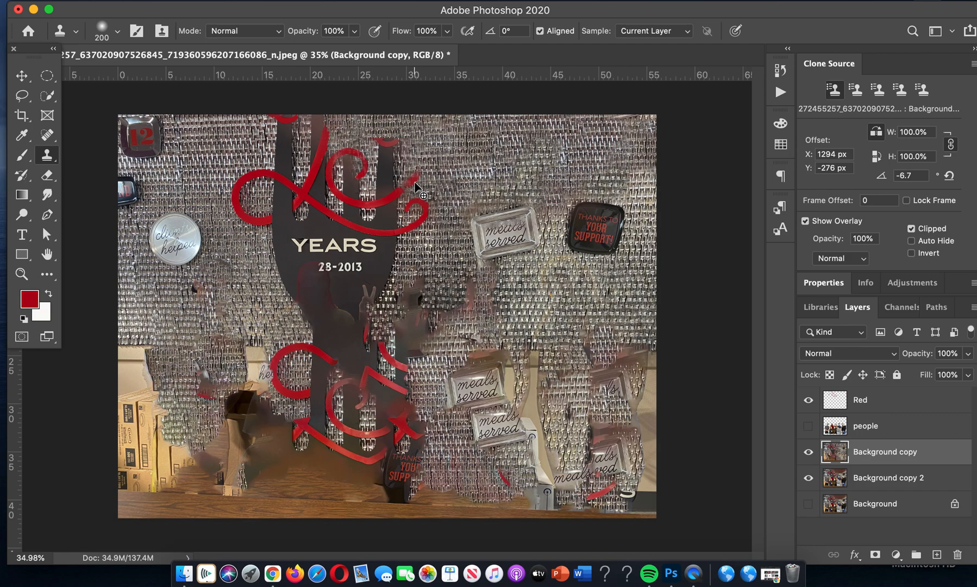
pyautogui.hotkey('alt', 'shift', ',')
pyautogui.hotkey('alt', 'shift', ',')
pyautogui.hotkey('alt', 'shift', ',')
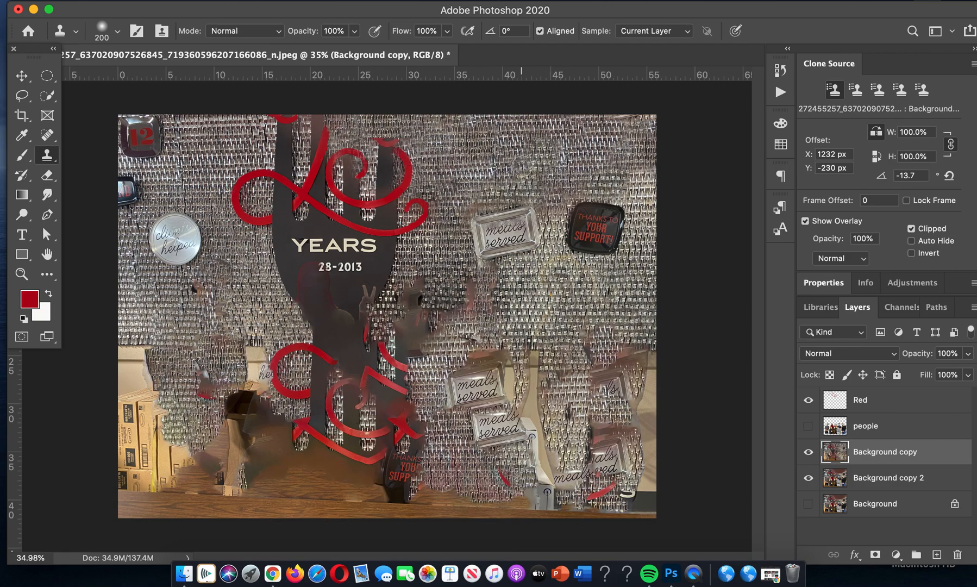
# Show the people layer and crop the strip with the cut-off ribbon ends and the red 12 tray off the photo's upper edge.
pyautogui.click(22, 116)
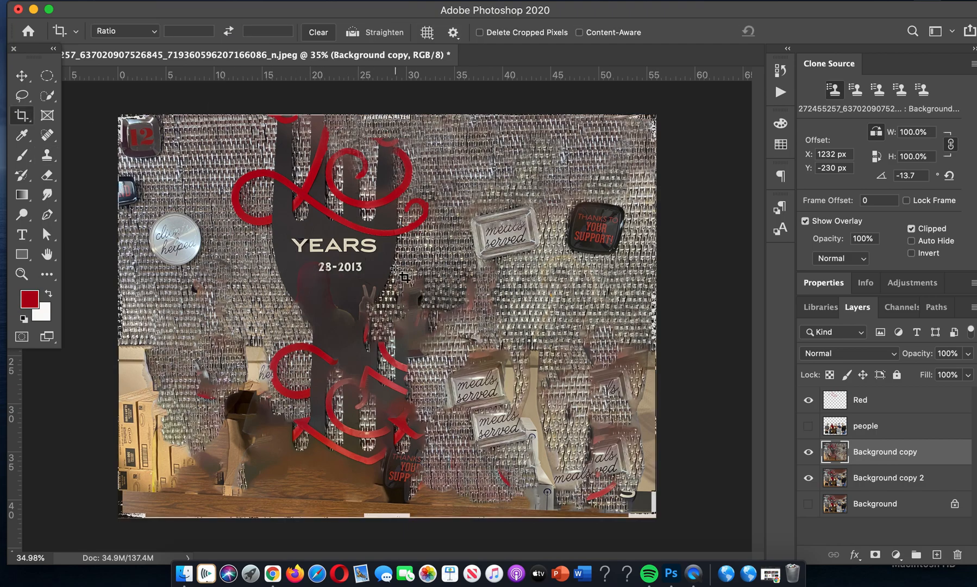
pyautogui.click(808, 427)
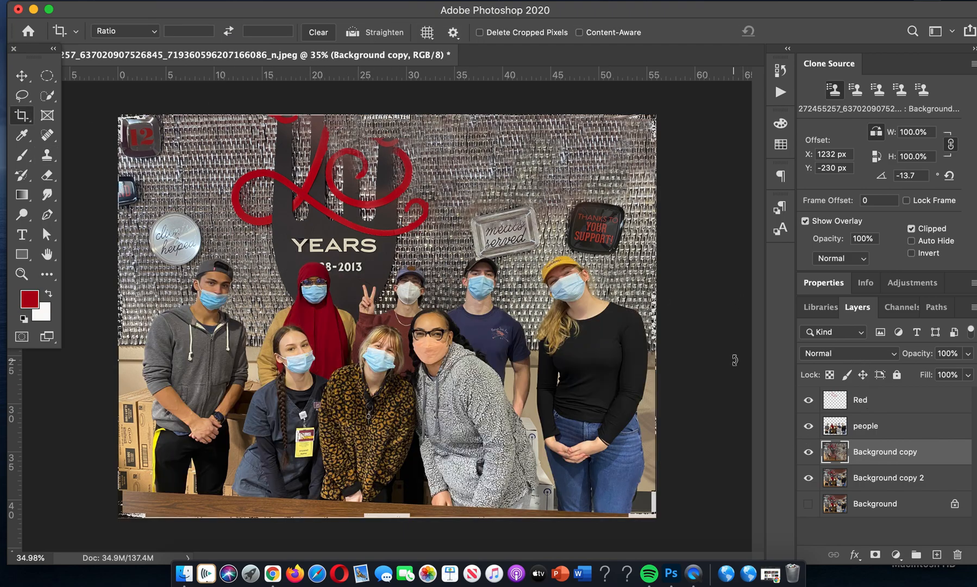
pyautogui.moveTo(389, 116); pyautogui.dragTo(394, 140)
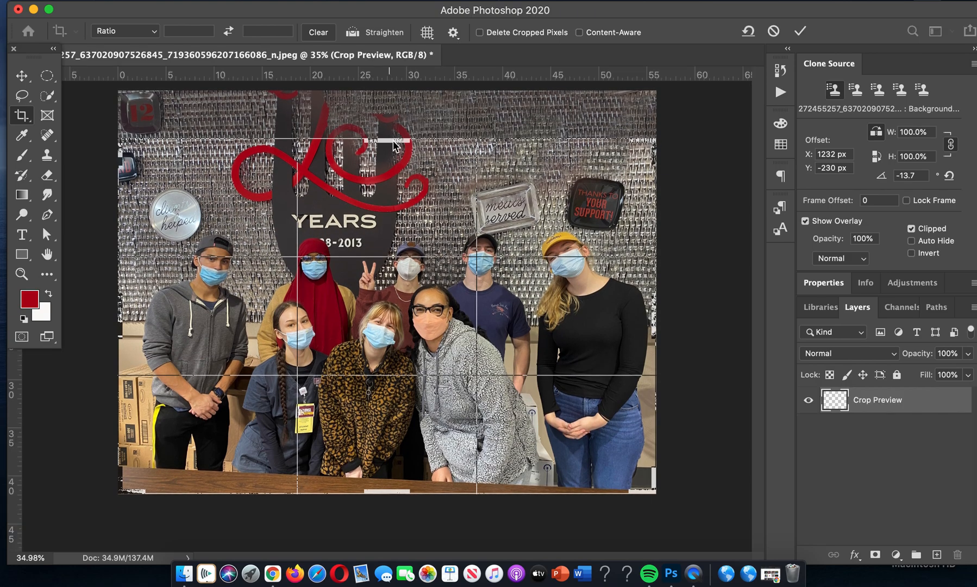
pyautogui.press('Return')
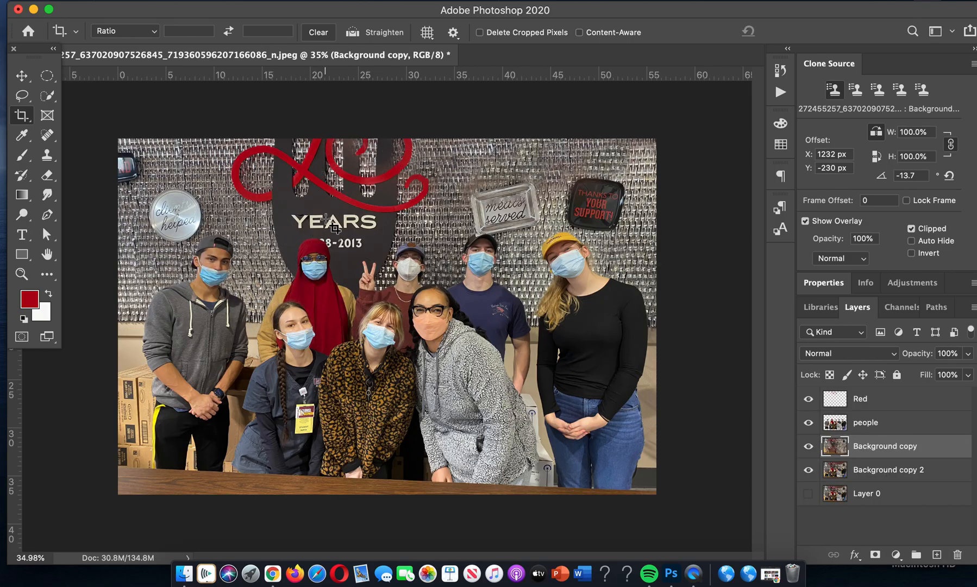
# With a 70 px Clone Stamp, unflipped source and rotation reset to 0.0, clone fork surface beside the ribbon's inner spiral tip.
pyautogui.scroll(5, 329, 220)
pyautogui.scroll(3, 328, 219)
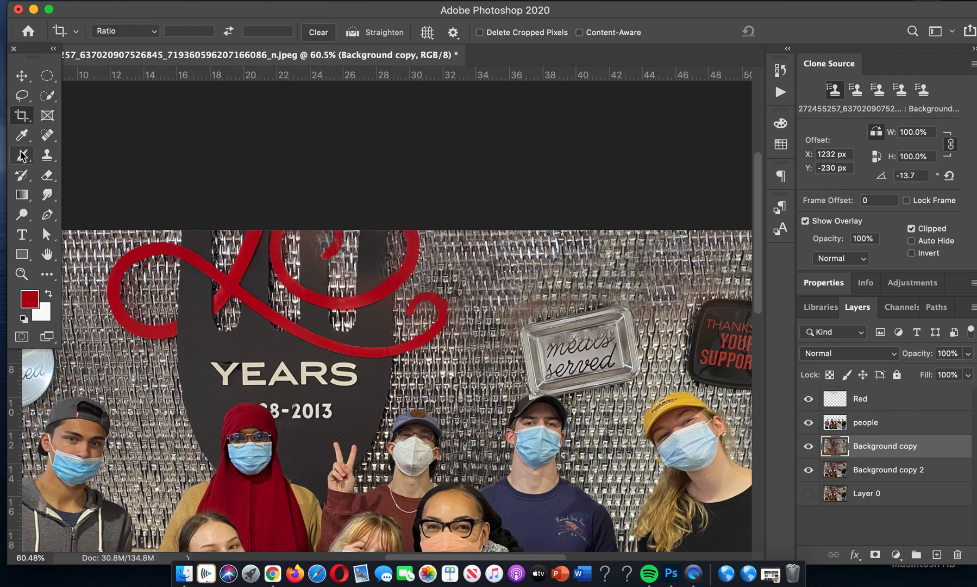
pyautogui.click(47, 155)
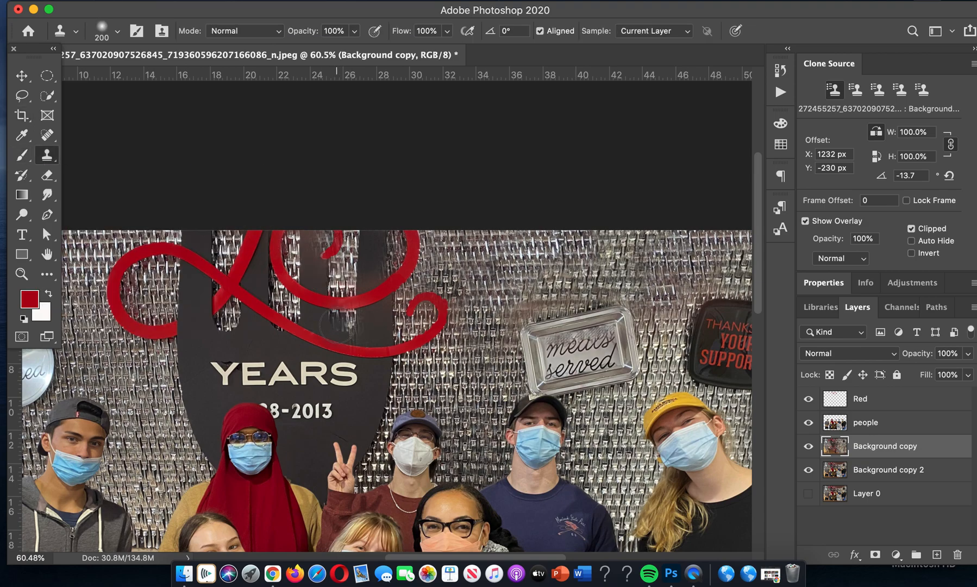
pyautogui.click(332, 312)
pyautogui.press('[')
pyautogui.press('[')
pyautogui.press('[')
pyautogui.press('[')
pyautogui.press('[')
pyautogui.press('[')
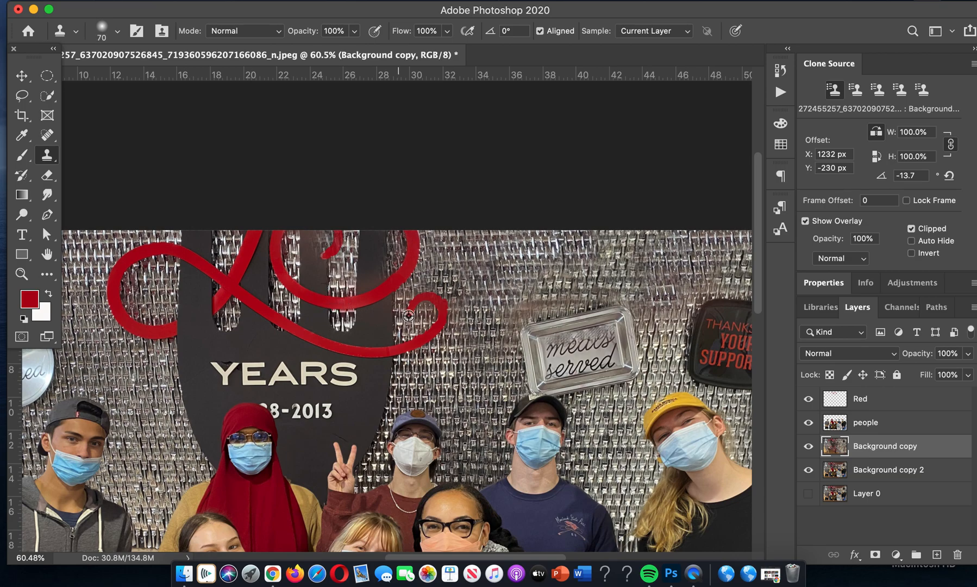
pyautogui.keyDown('alt'); pyautogui.click(392, 321); pyautogui.keyUp('alt')
pyautogui.click(948, 176)
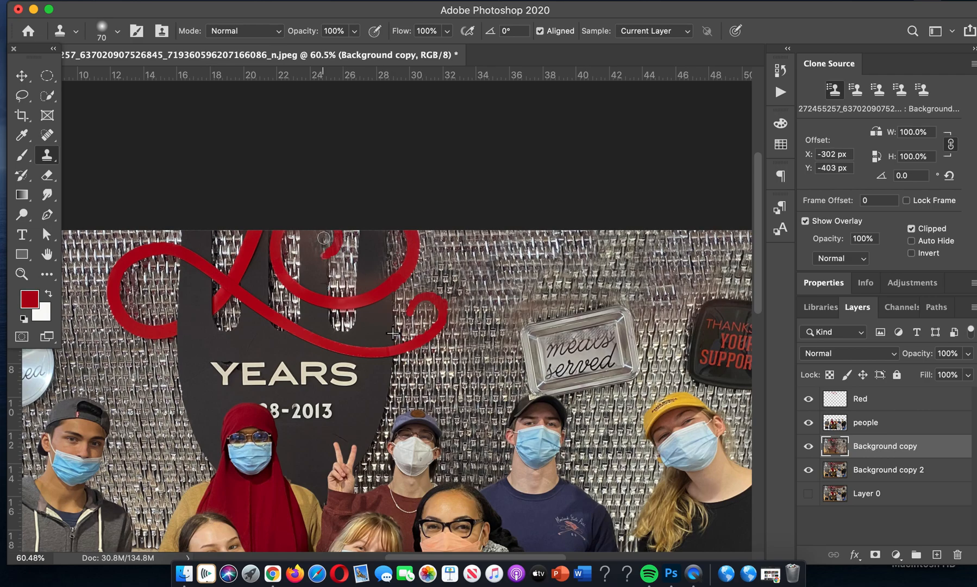
pyautogui.moveTo(315, 253); pyautogui.dragTo(308, 236)
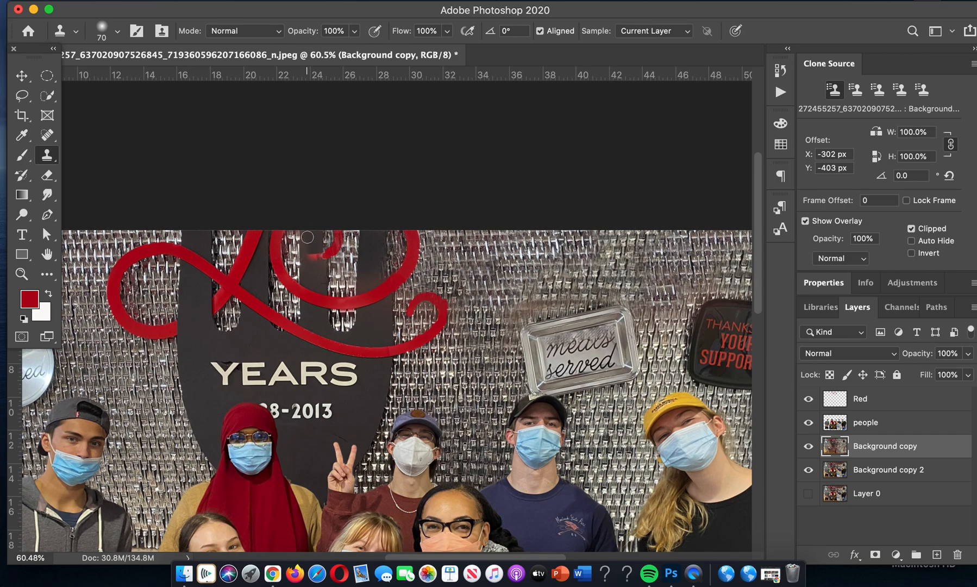
# Resample the plain dark fork surface and clone it over the reddish smudge beside the spiral tip.
pyautogui.keyDown('alt'); pyautogui.click(376, 330); pyautogui.keyUp('alt')
pyautogui.click(313, 255)
pyautogui.moveTo(313, 256); pyautogui.dragTo(307, 253)
pyautogui.scroll(-2, 454, 267)
pyautogui.scroll(-3, 471, 239)
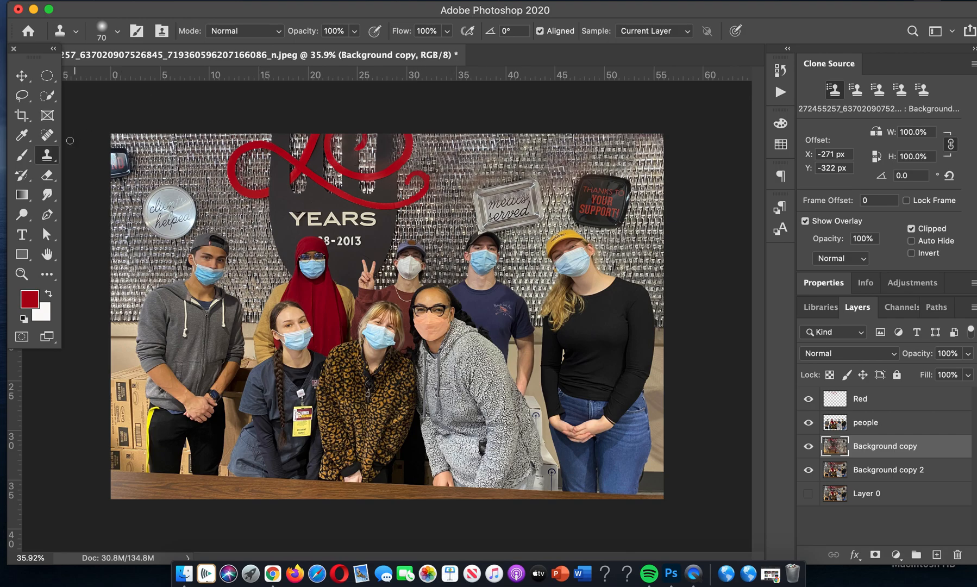
# Enlarge the Clone Stamp brush to 200 px and sample the silver wall near the photo's upper-left edge.
pyautogui.press(']')
pyautogui.press(']')
pyautogui.press(']')
pyautogui.press(']')
pyautogui.press(']')
pyautogui.keyDown('alt'); pyautogui.click(157, 147); pyautogui.keyUp('alt')
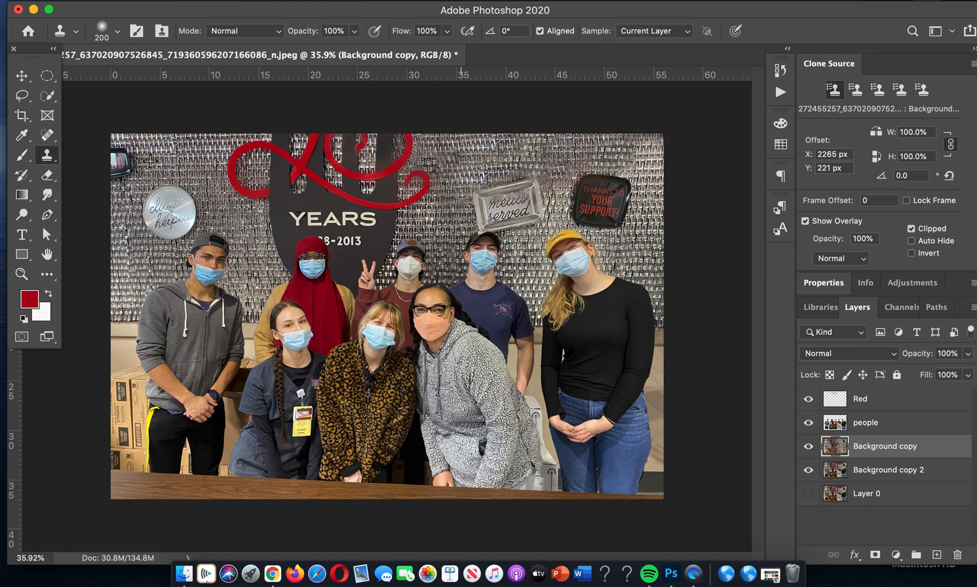
pyautogui.keyDown('alt'); pyautogui.click(100, 185); pyautogui.keyUp('alt')
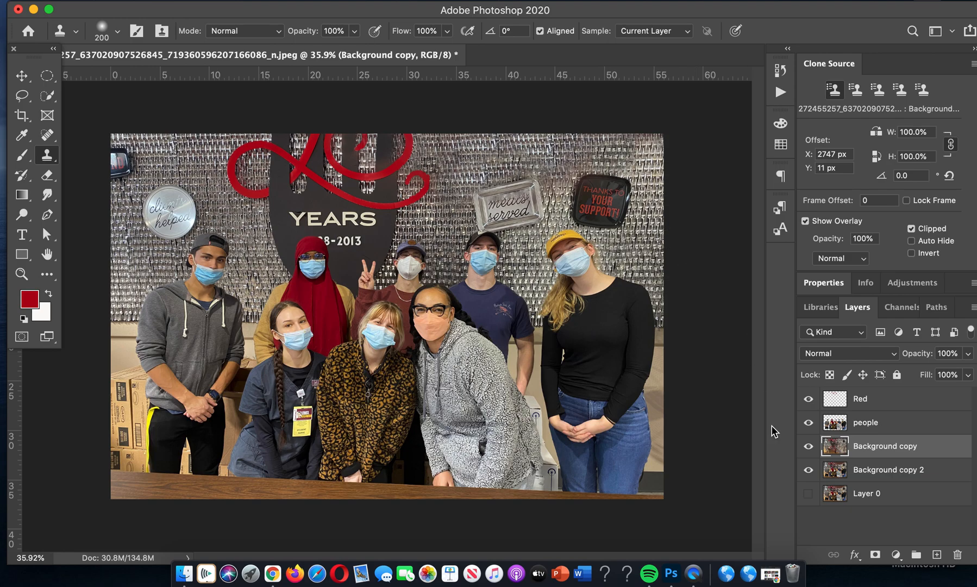
# Hide the Background copy 2 layer and move the Red layer directly beneath the people layer.
pyautogui.click(808, 470)
pyautogui.click(809, 448)
pyautogui.click(808, 446)
pyautogui.moveTo(841, 405); pyautogui.dragTo(845, 440)
# Select the Red and Background copy layers together and merge them into one layer.
pyautogui.keyDown('shift'); pyautogui.click(865, 447); pyautogui.keyUp('shift')
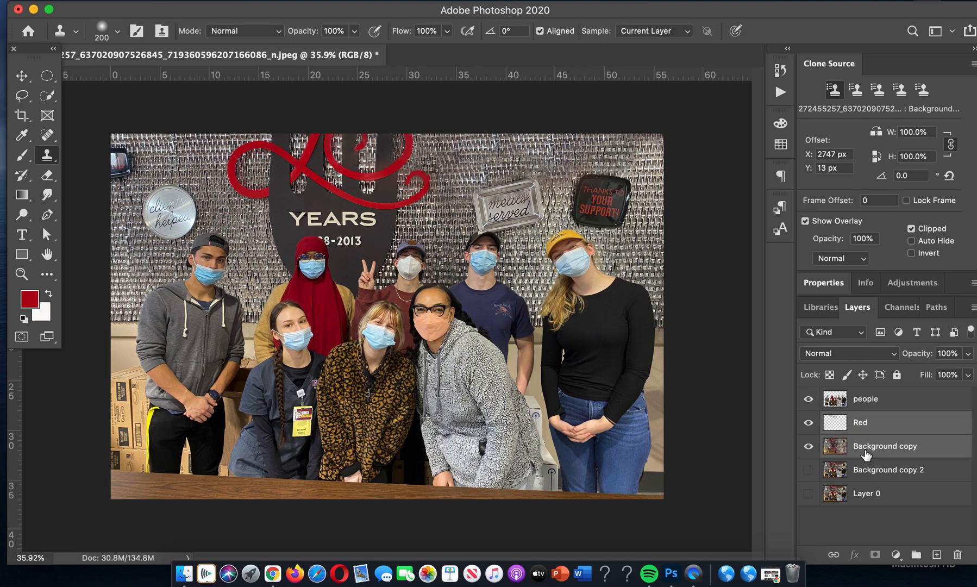
pyautogui.rightClick(865, 448)
pyautogui.moveTo(786, 551)
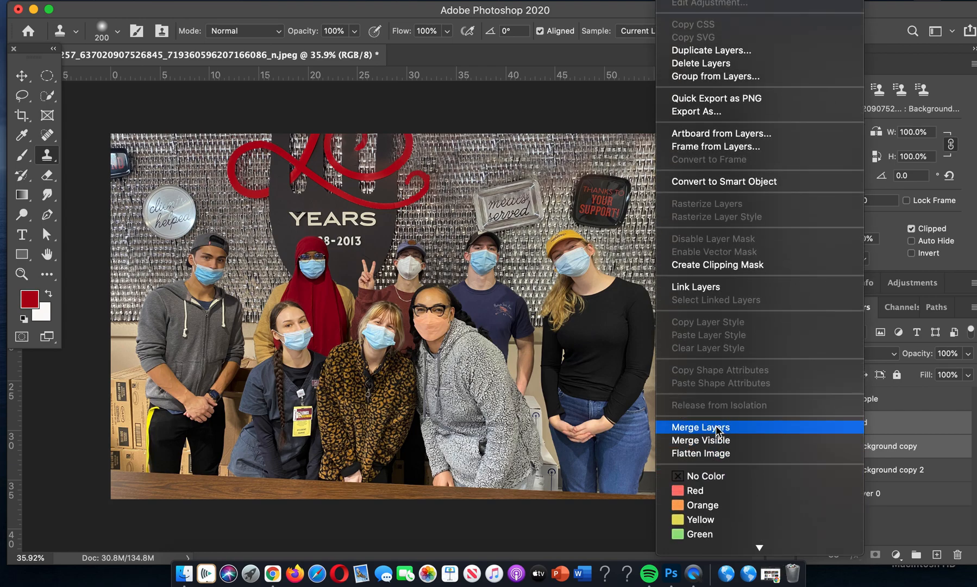
pyautogui.click(716, 425)
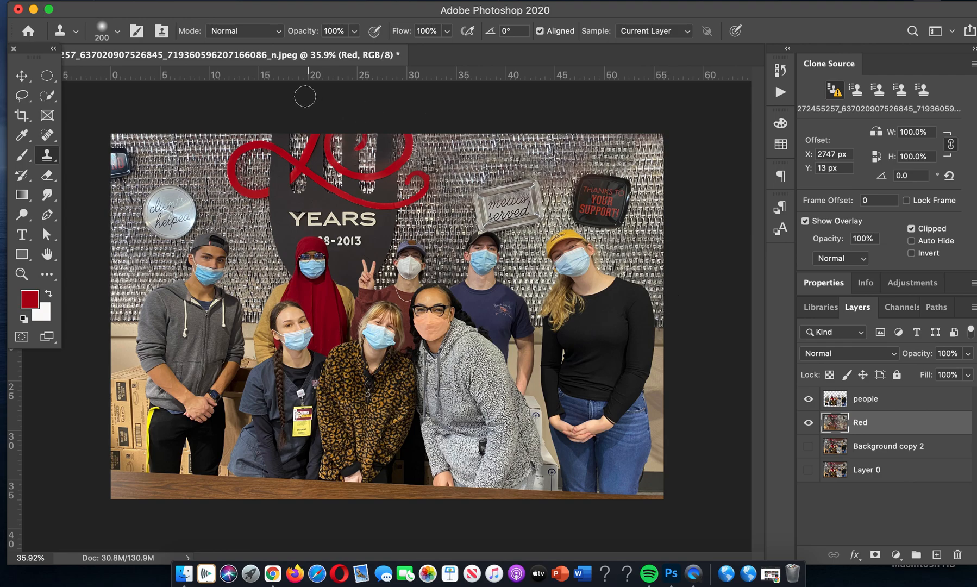
# Apply a Gaussian Blur with a radius slightly below 6 pixels to the merged Red layer behind the people.
pyautogui.click(353, 1)
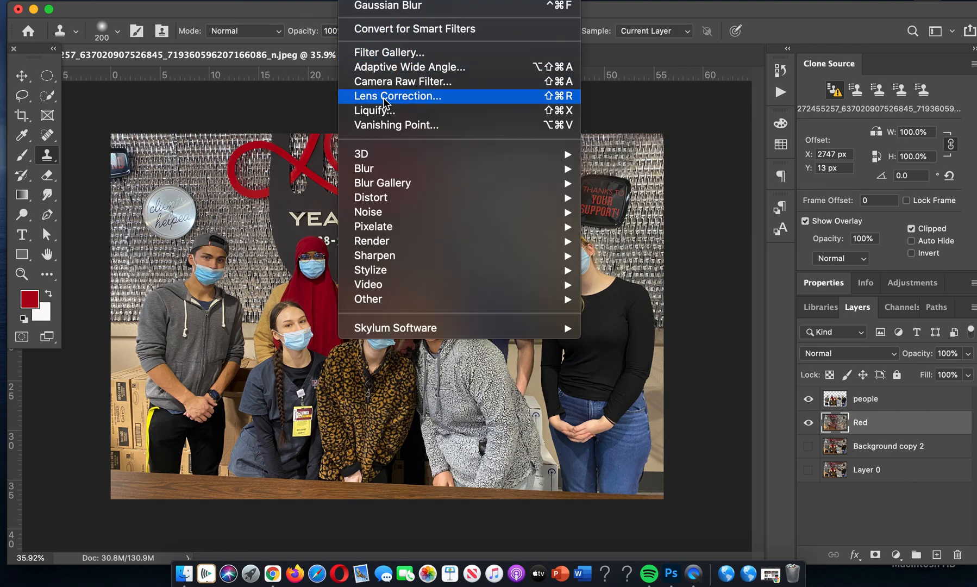
pyautogui.moveTo(396, 173)
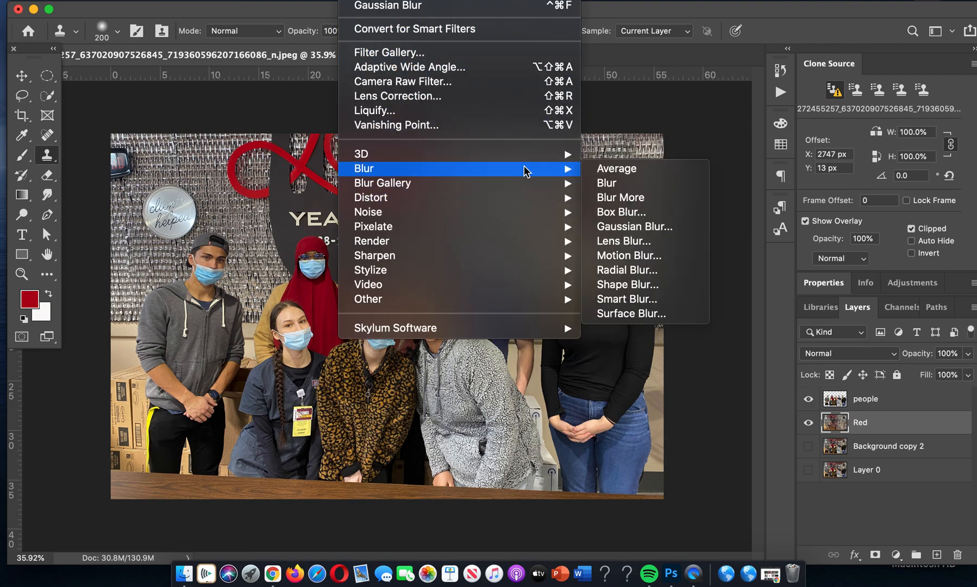
pyautogui.click(625, 225)
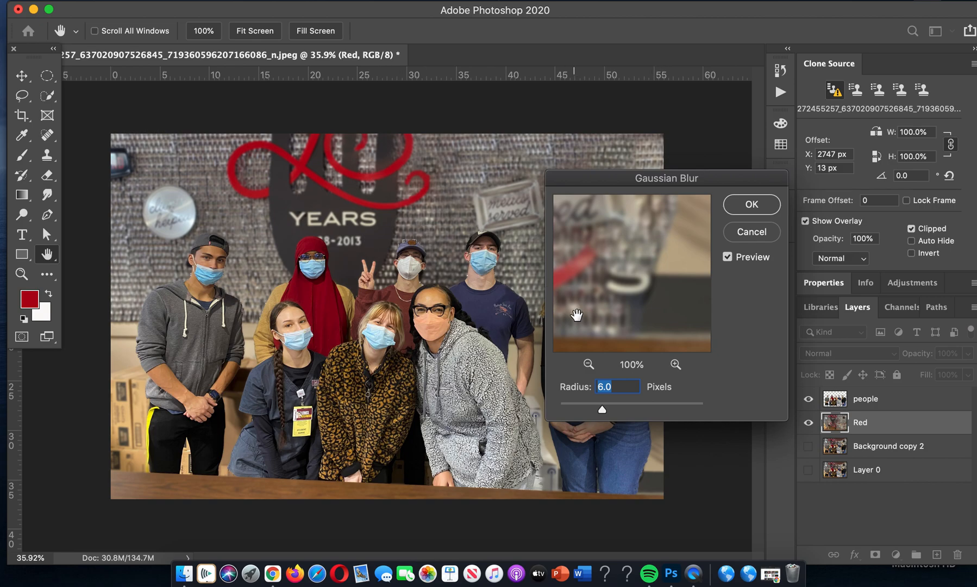
pyautogui.moveTo(602, 408); pyautogui.dragTo(596, 408)
pyautogui.click(745, 205)
pyautogui.press('s')
# Add a white layer mask to the people layer.
pyautogui.scroll(1, 410, 246)
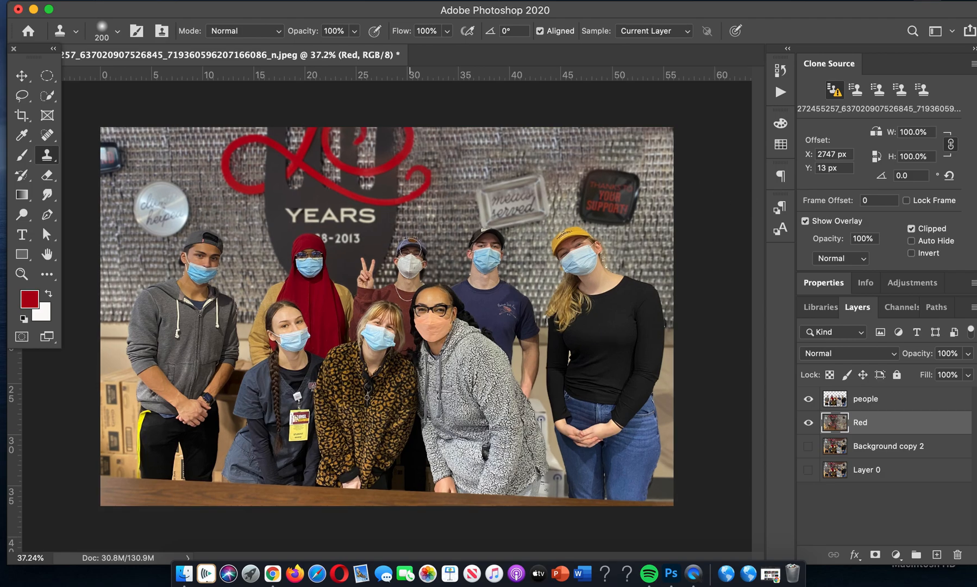
pyautogui.scroll(10, 410, 247)
pyautogui.scroll(5, 407, 246)
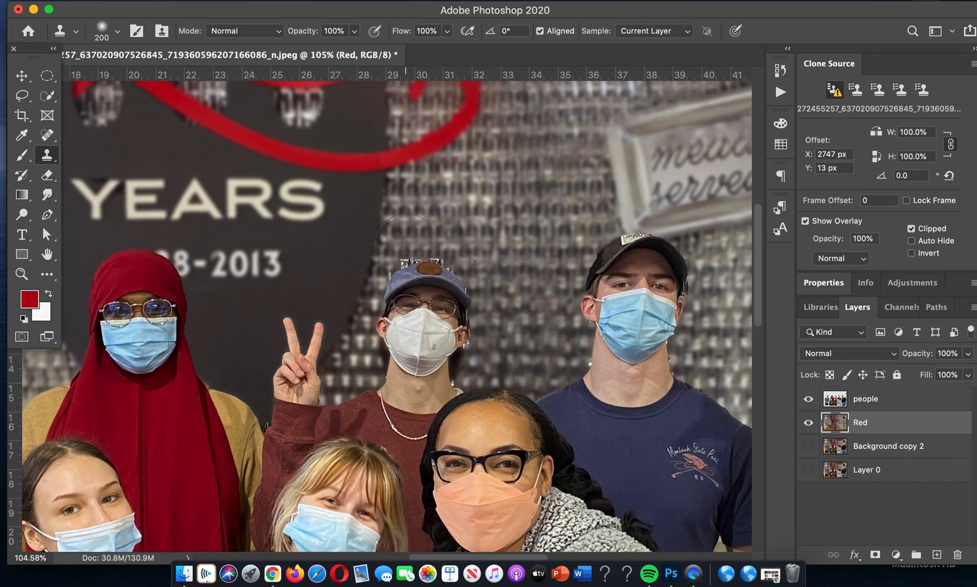
pyautogui.click(843, 403)
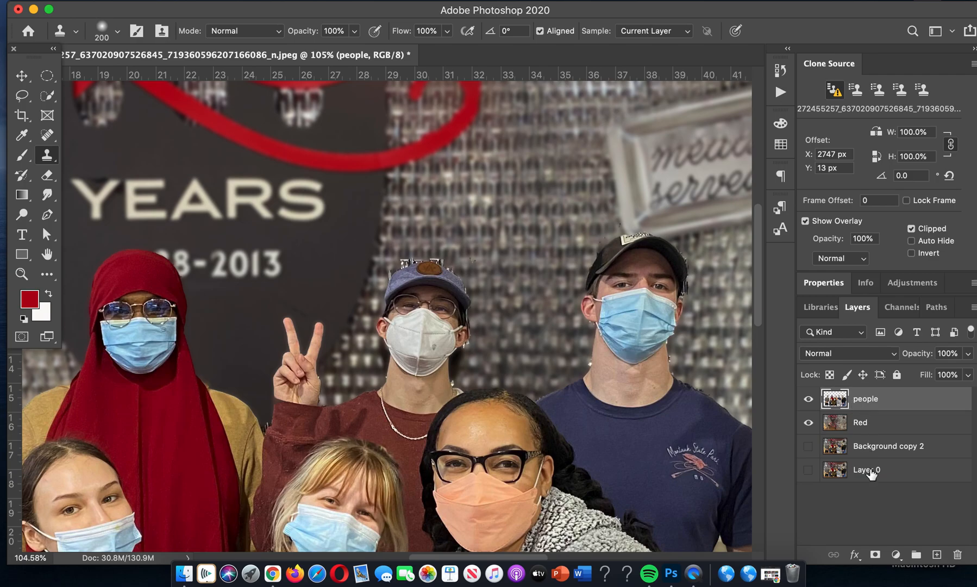
pyautogui.click(875, 553)
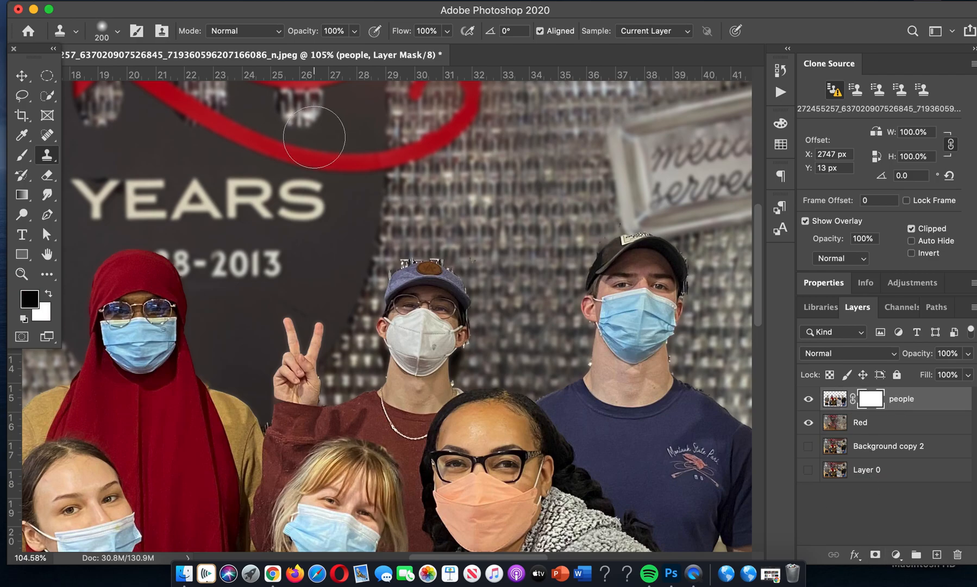
# Paint black on the people mask with a 35 px Brush at 76% opacity to hide the sharp wall fringe above the blue cap.
pyautogui.click(22, 156)
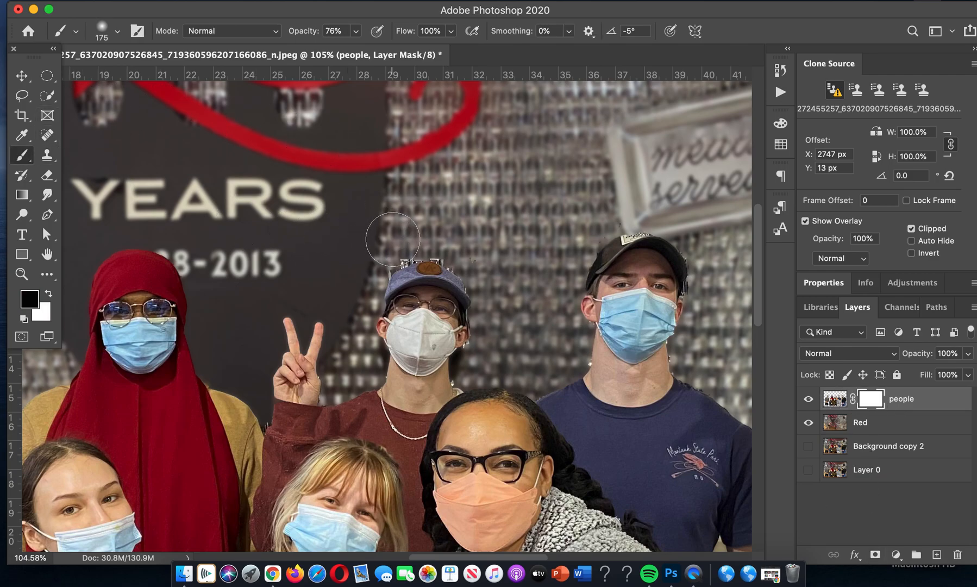
pyautogui.press('[')
pyautogui.press('[')
pyautogui.press('[')
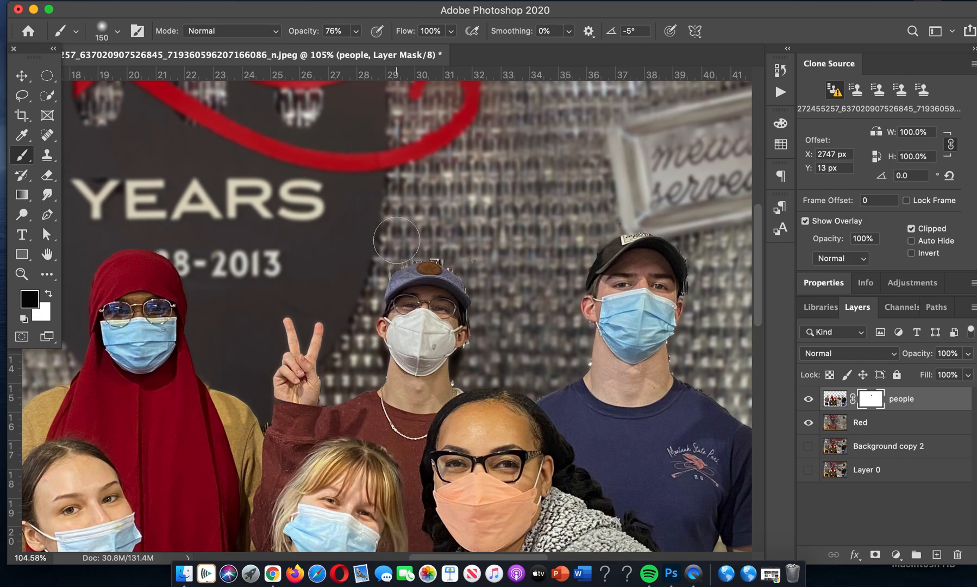
pyautogui.press('[')
pyautogui.press('[')
pyautogui.press('[')
pyautogui.press('[')
pyautogui.press('[')
pyautogui.press('[')
pyautogui.moveTo(400, 264); pyautogui.dragTo(433, 266)
# Raise the Brush opacity to 100% and mask out the remaining wall fringe at the blue cap's upper edge.
pyautogui.click(356, 31)
pyautogui.moveTo(358, 49); pyautogui.dragTo(380, 50)
pyautogui.click(443, 262)
# Review the whole retouched photo and minimise its window.
pyautogui.scroll(-8, 697, 278)
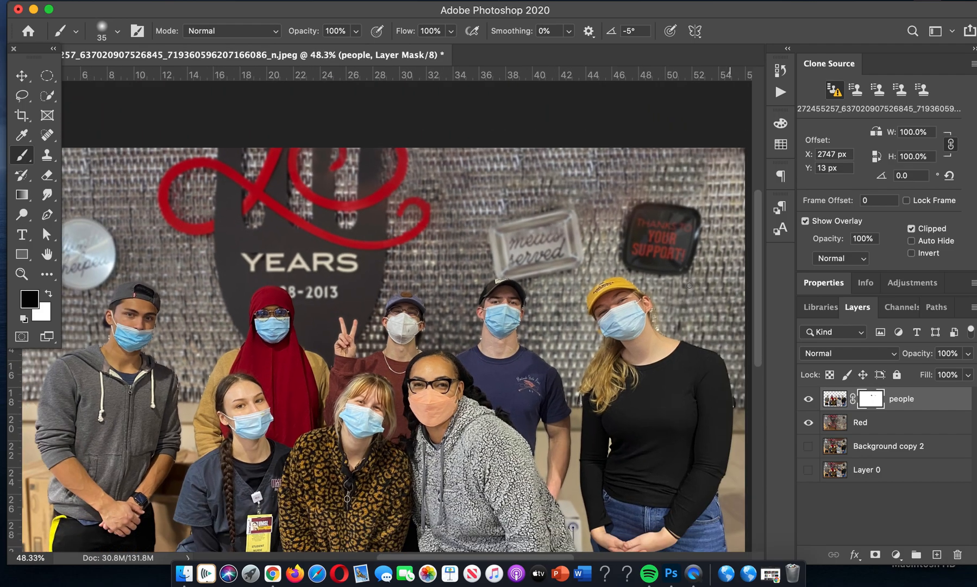
pyautogui.scroll(-2, 689, 285)
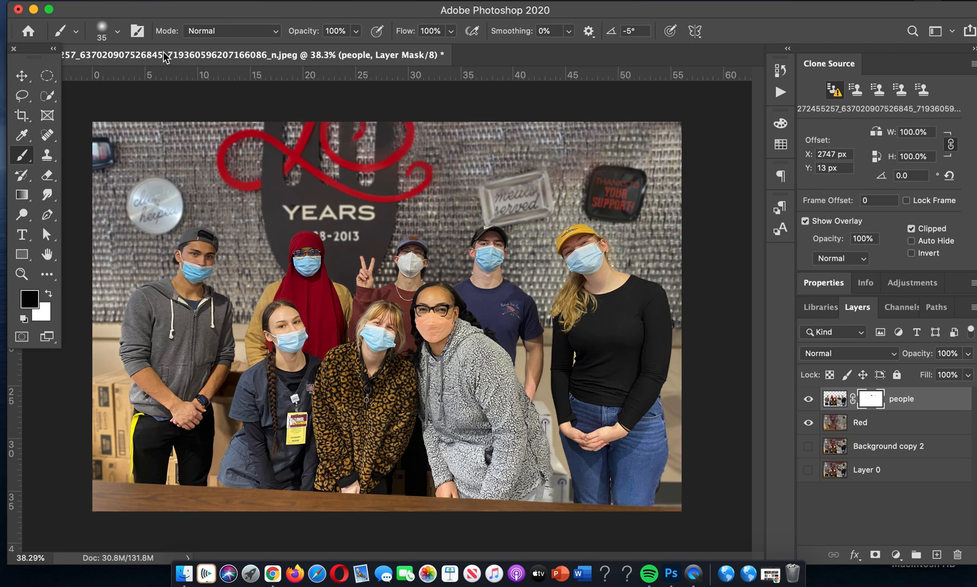
pyautogui.click(33, 10)
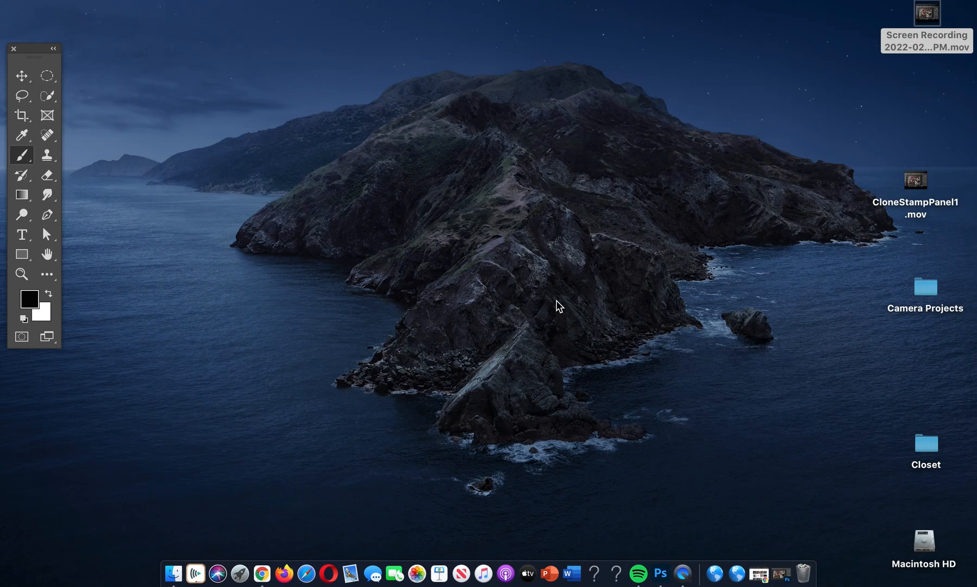